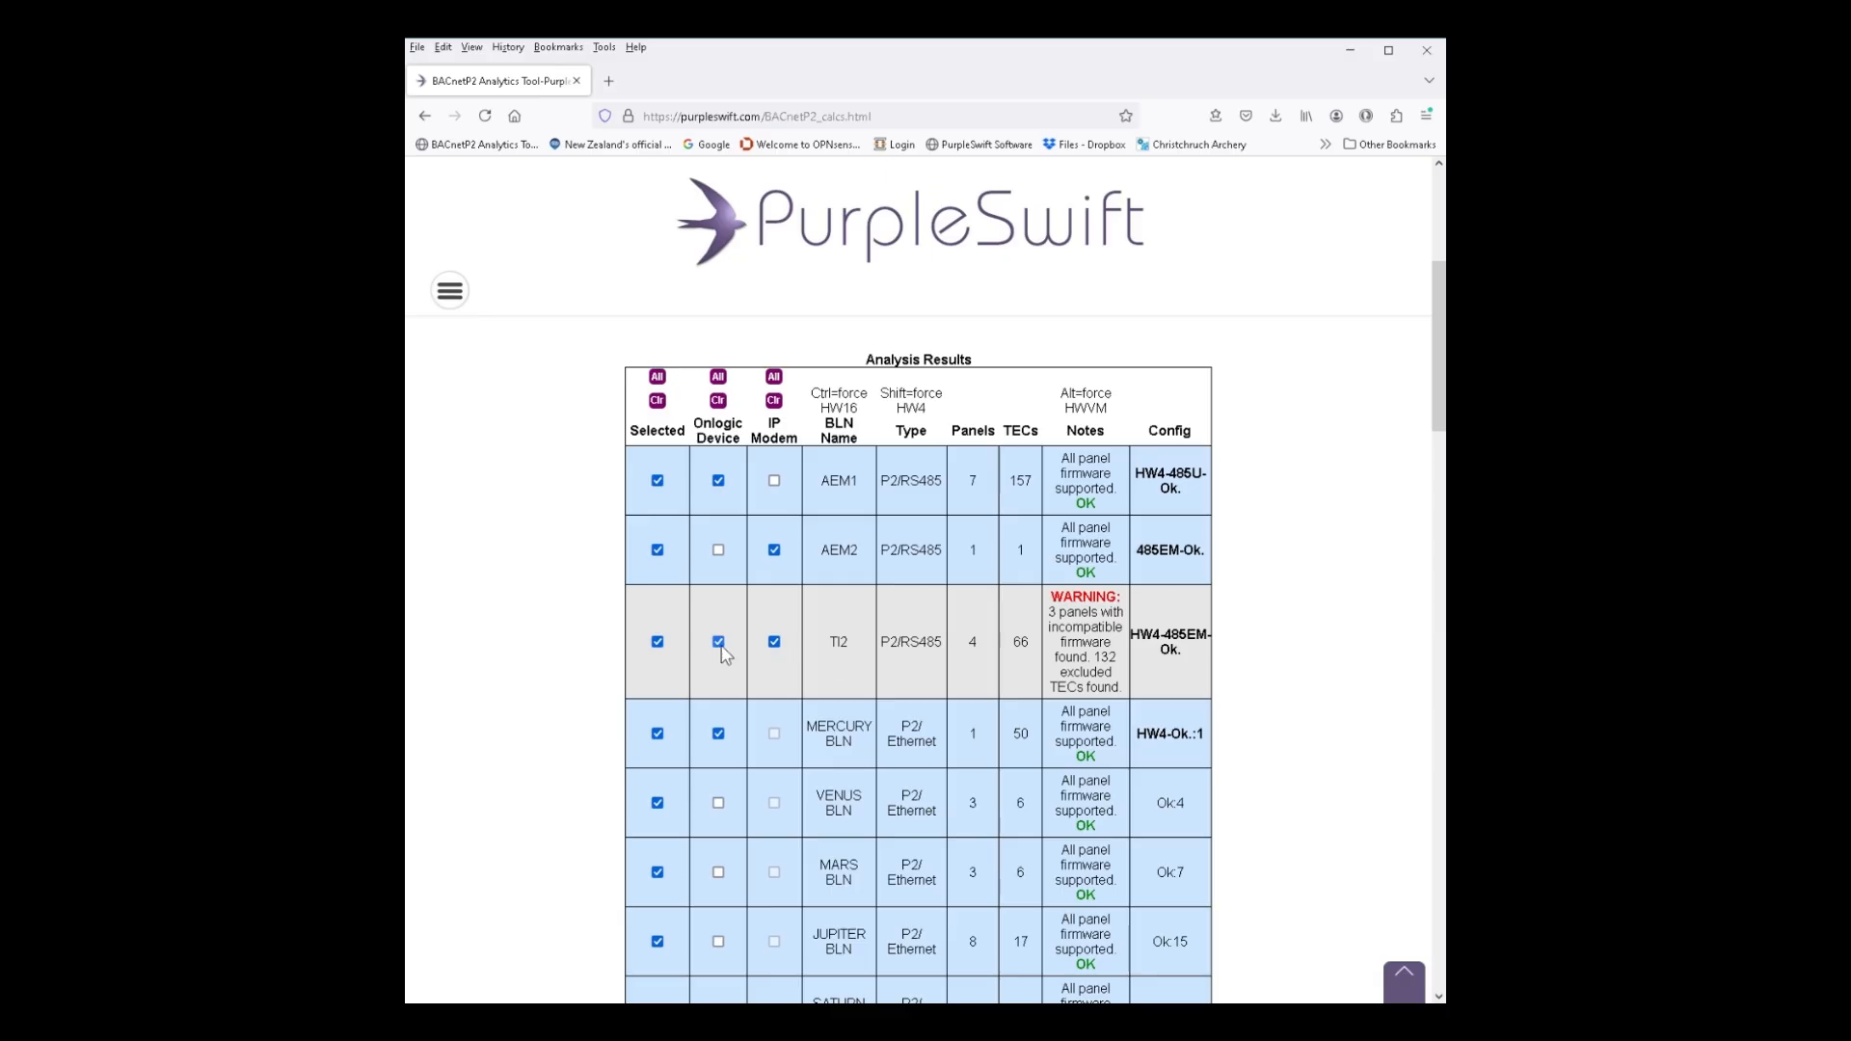
Clear the Onlogic Device option for the TI2 network
click(718, 641)
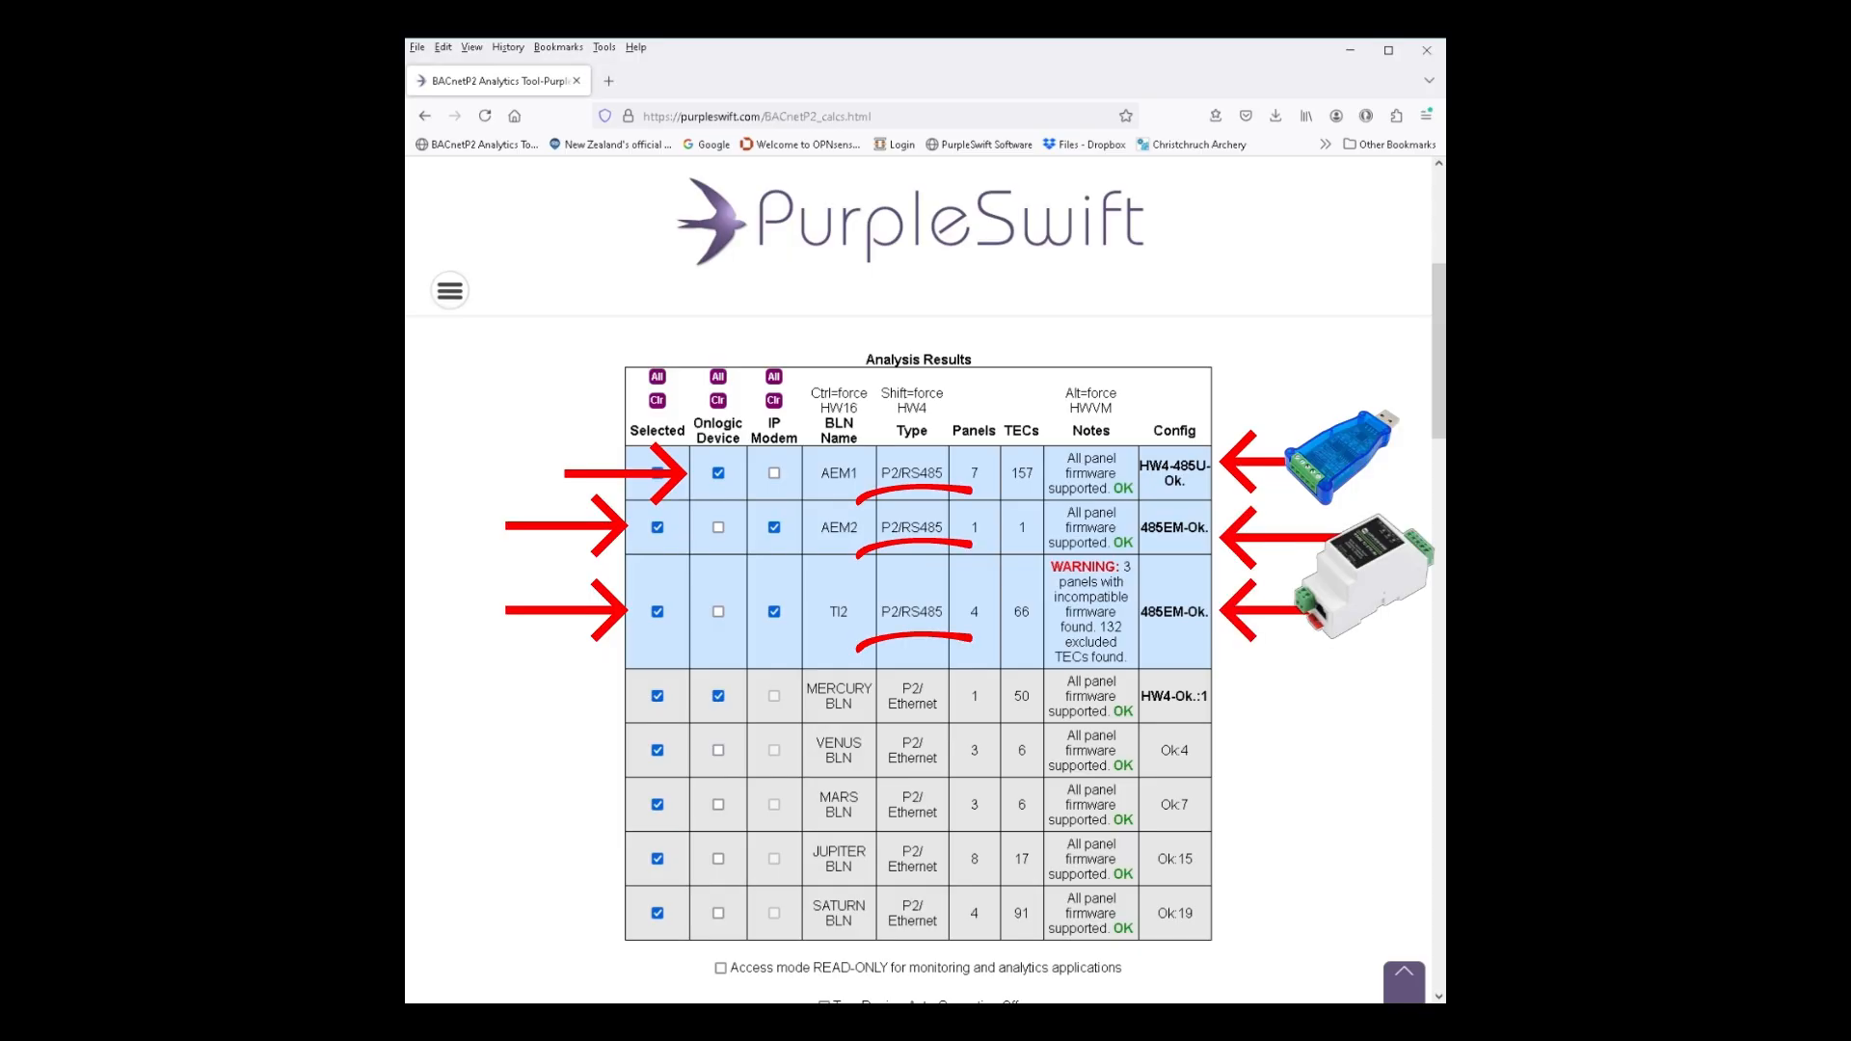
Review the Analysis Results table for the P2/RS485 and P2/Ethernet networks loaded from DEMO_SPR.txt
scroll(1314, 521, up, 2)
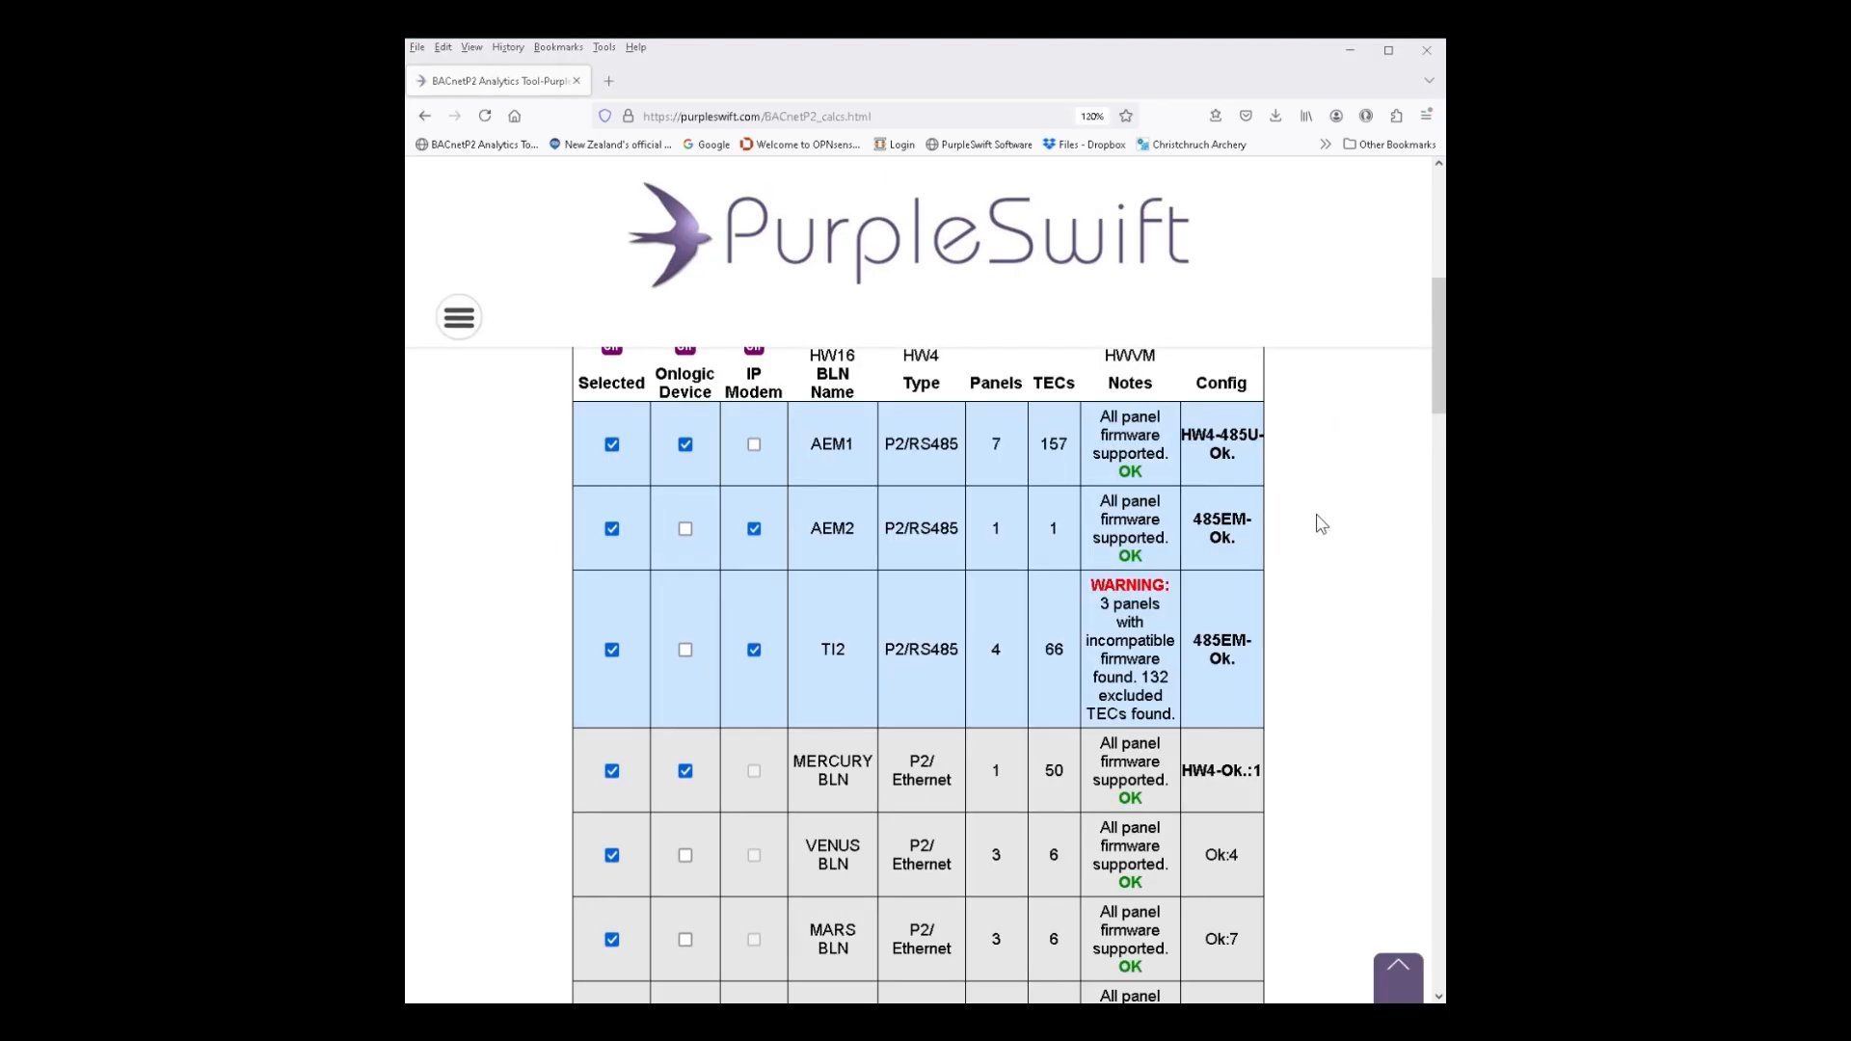
scroll(1369, 545, up, 4)
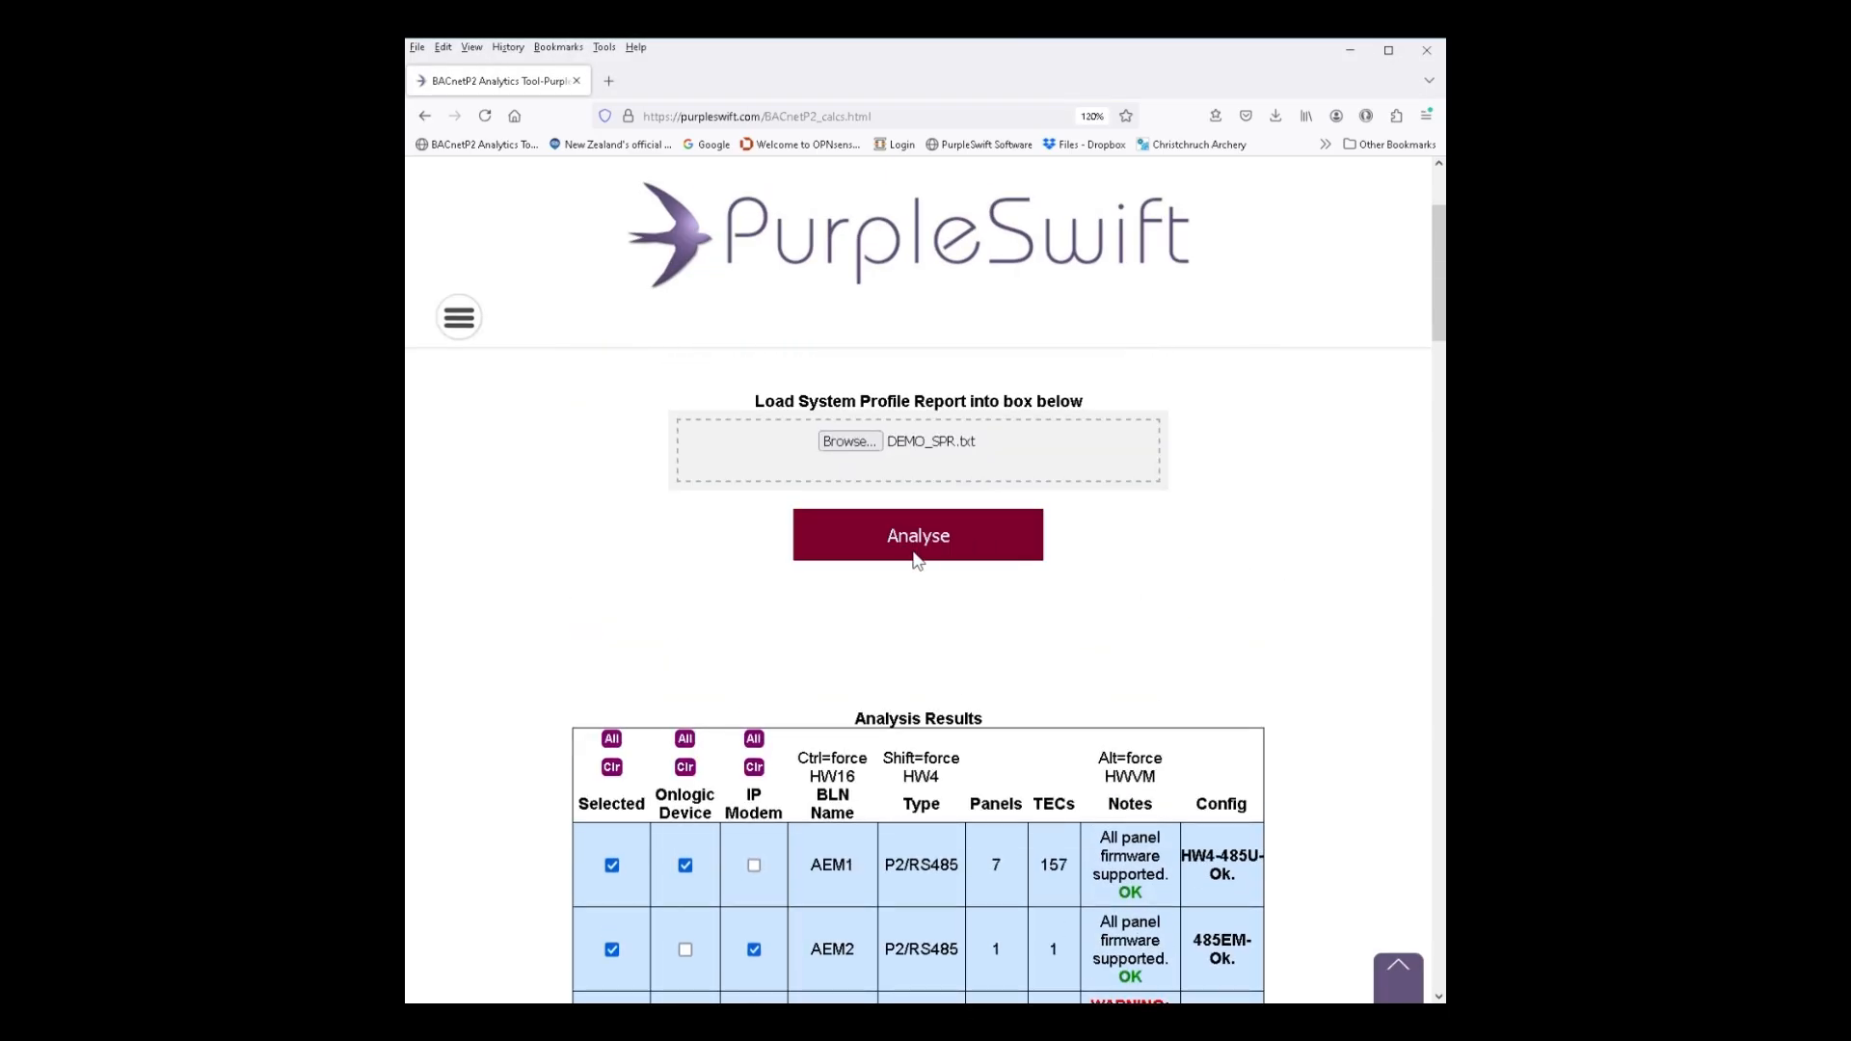
click(913, 560)
scroll(868, 597, down, 4)
scroll(911, 508, up, 3)
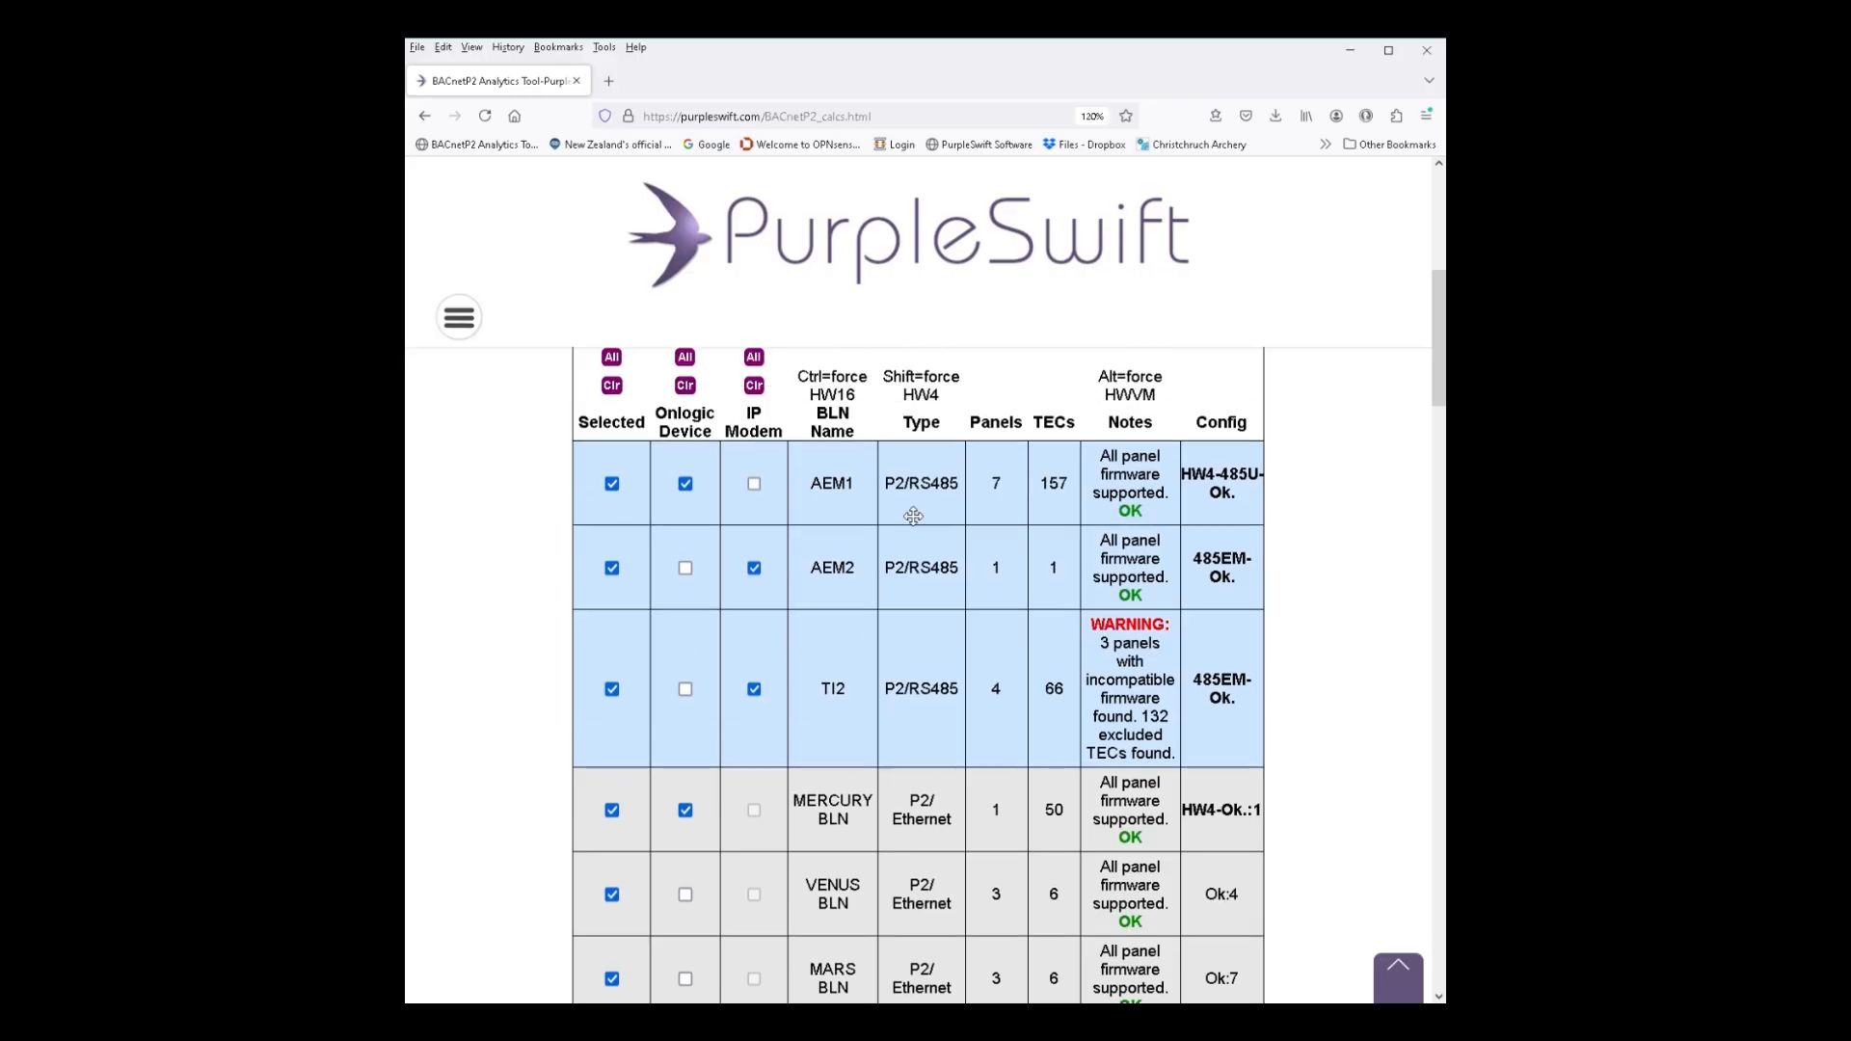
scroll(913, 518, down, 1)
scroll(913, 511, up, 2)
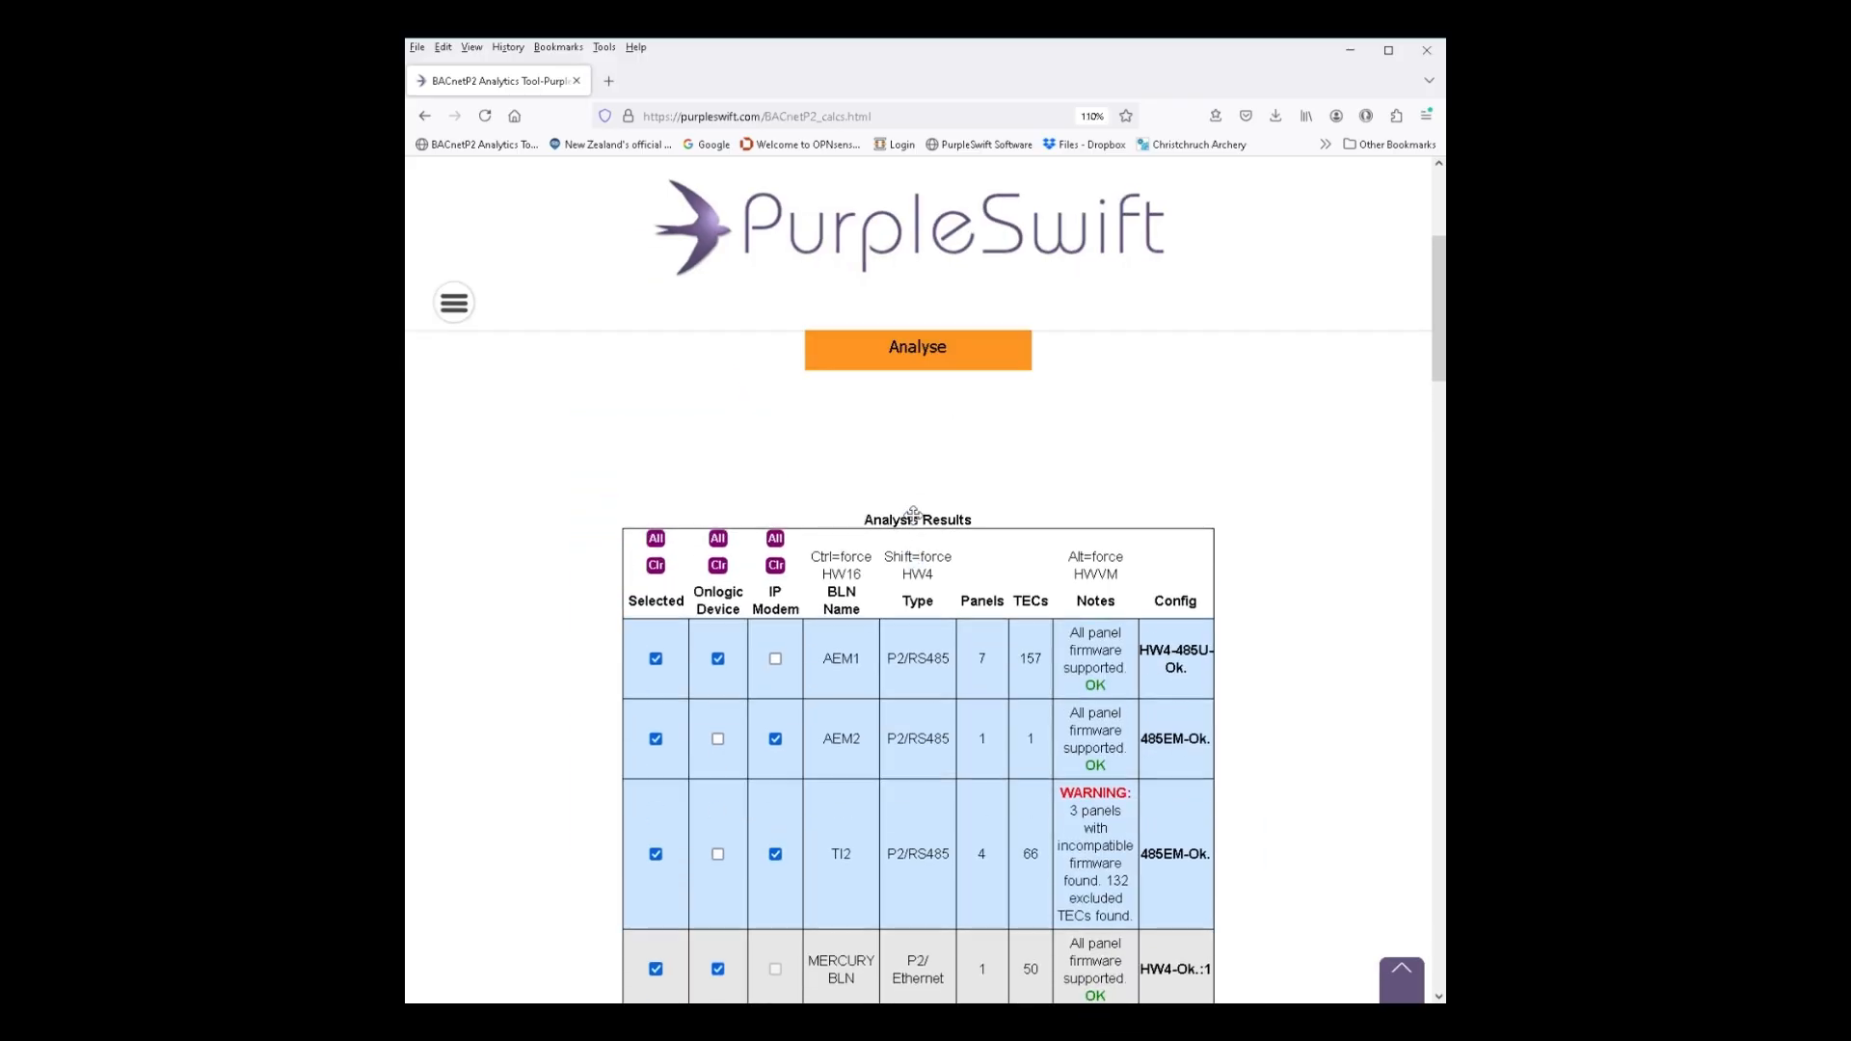
Try to assign an Onlogic device to VENUS BLN and accept the manual override notice
scroll(910, 386, down, 5)
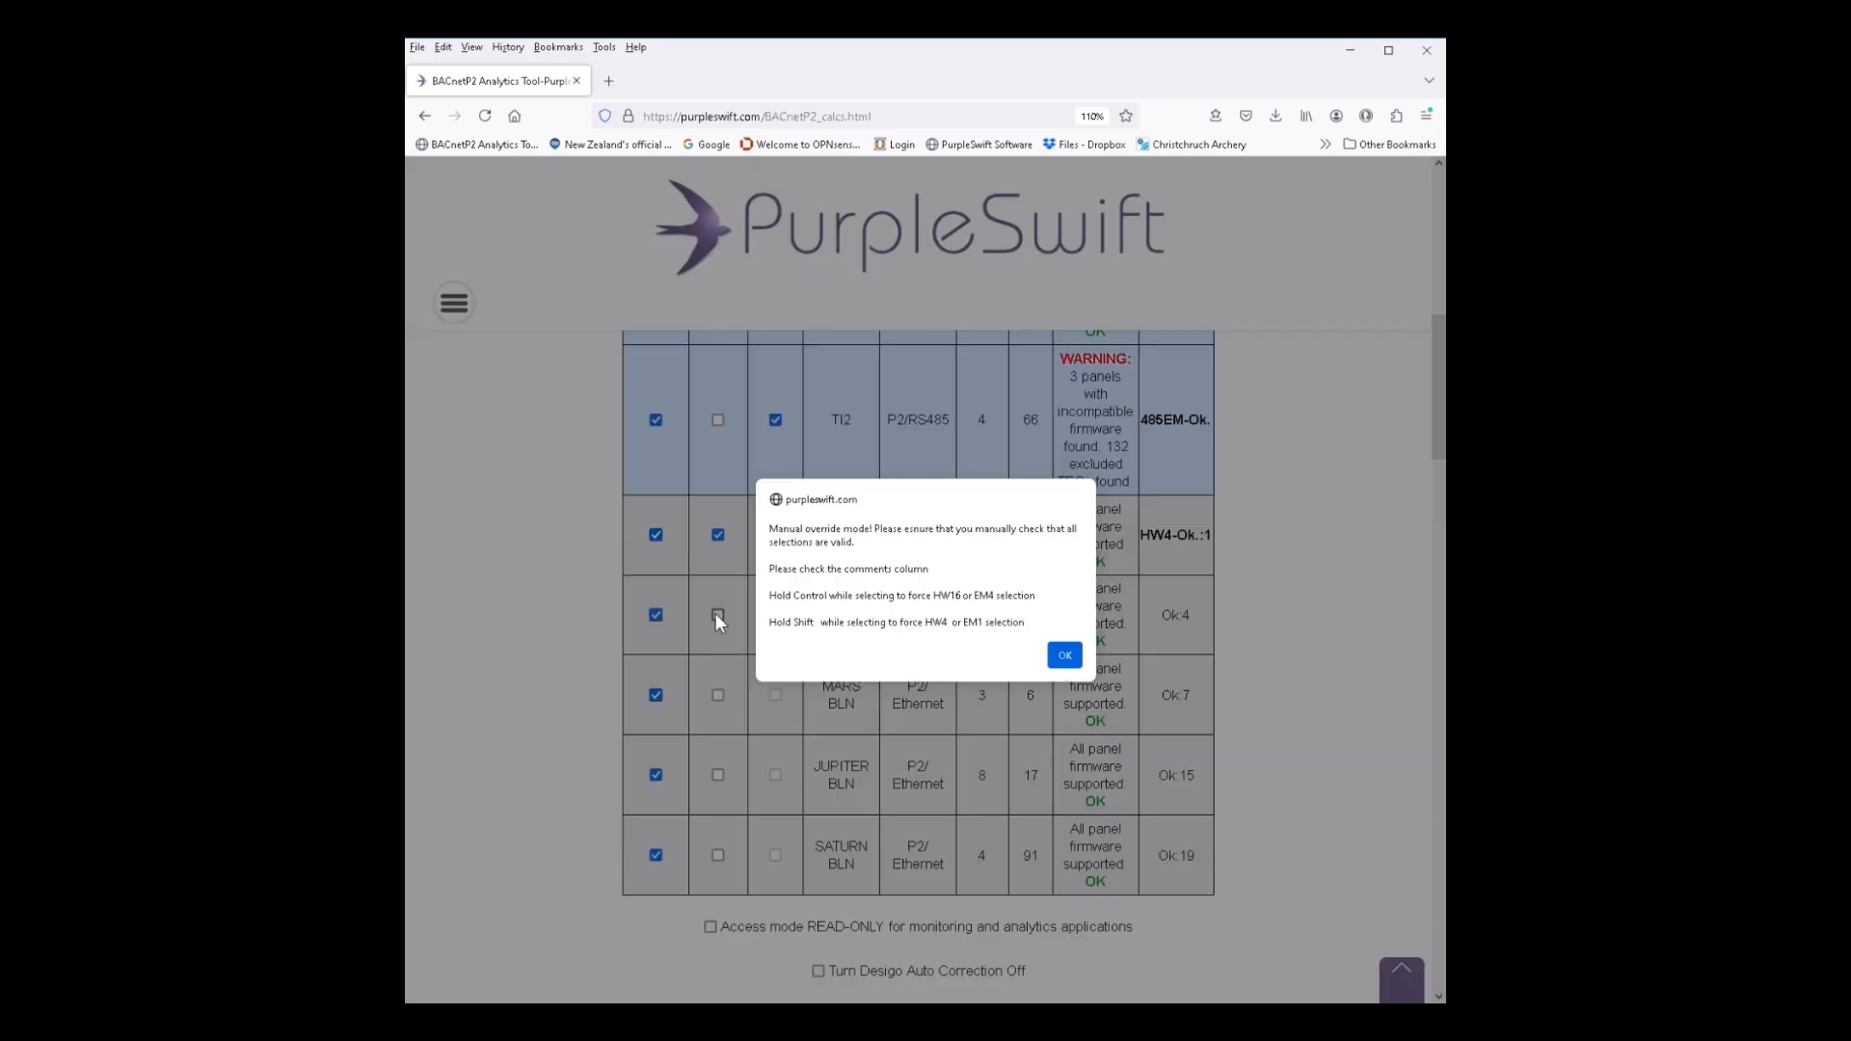
click(716, 615)
click(1069, 658)
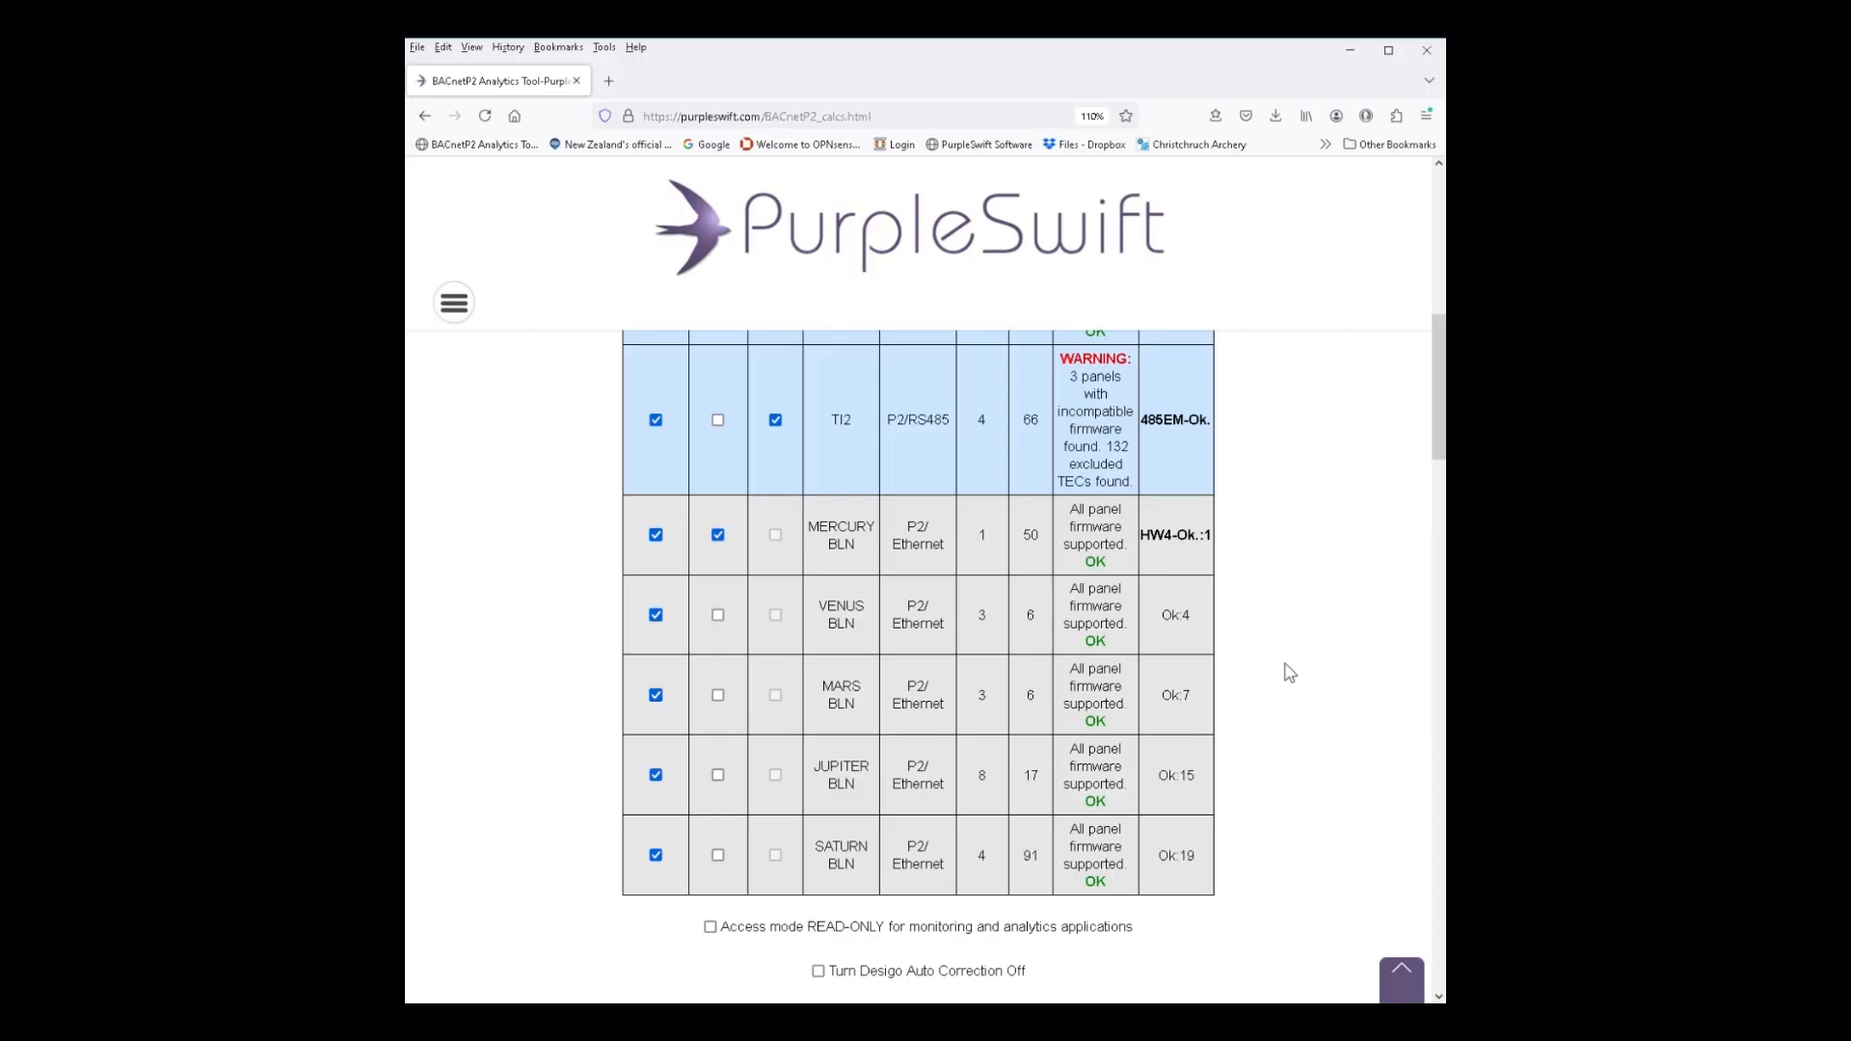
Examine the Ethernet networks' configuration results and the software and hardware estimates
scroll(1263, 607, up, 3)
scroll(1234, 573, down, 5)
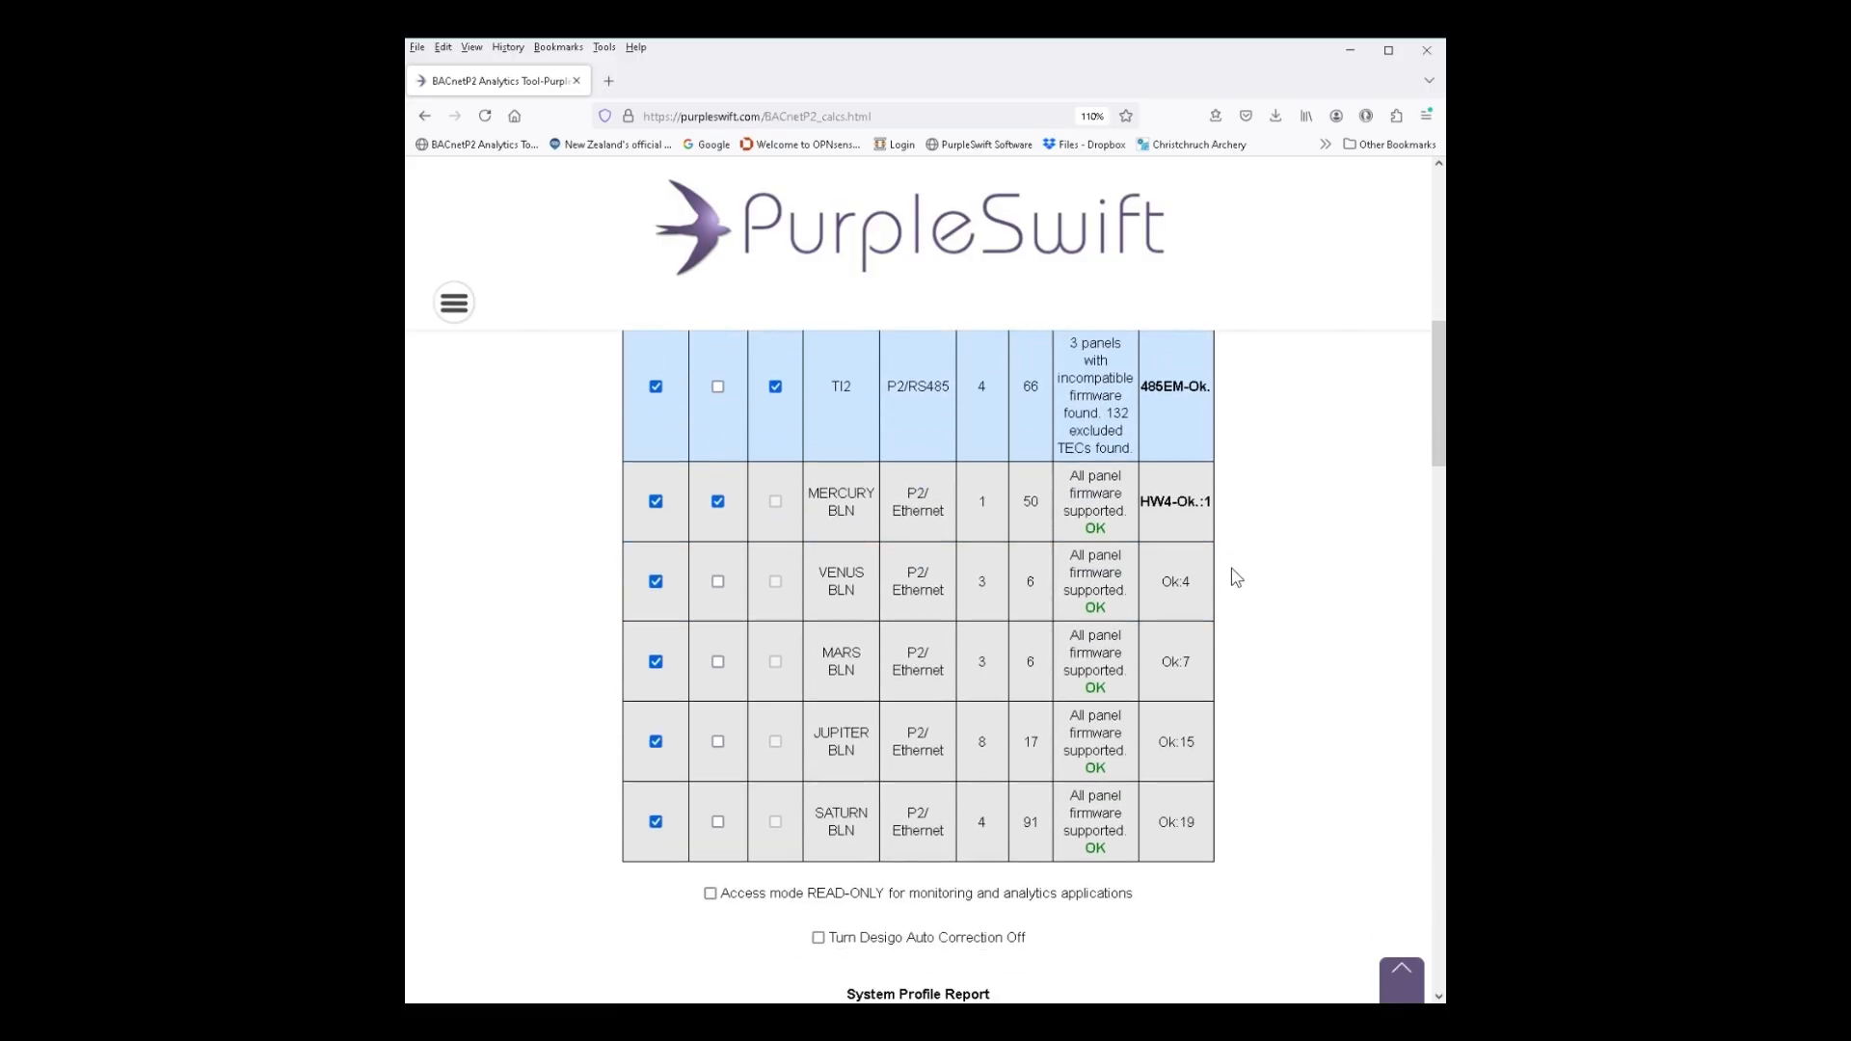
scroll(1153, 603, down, 3)
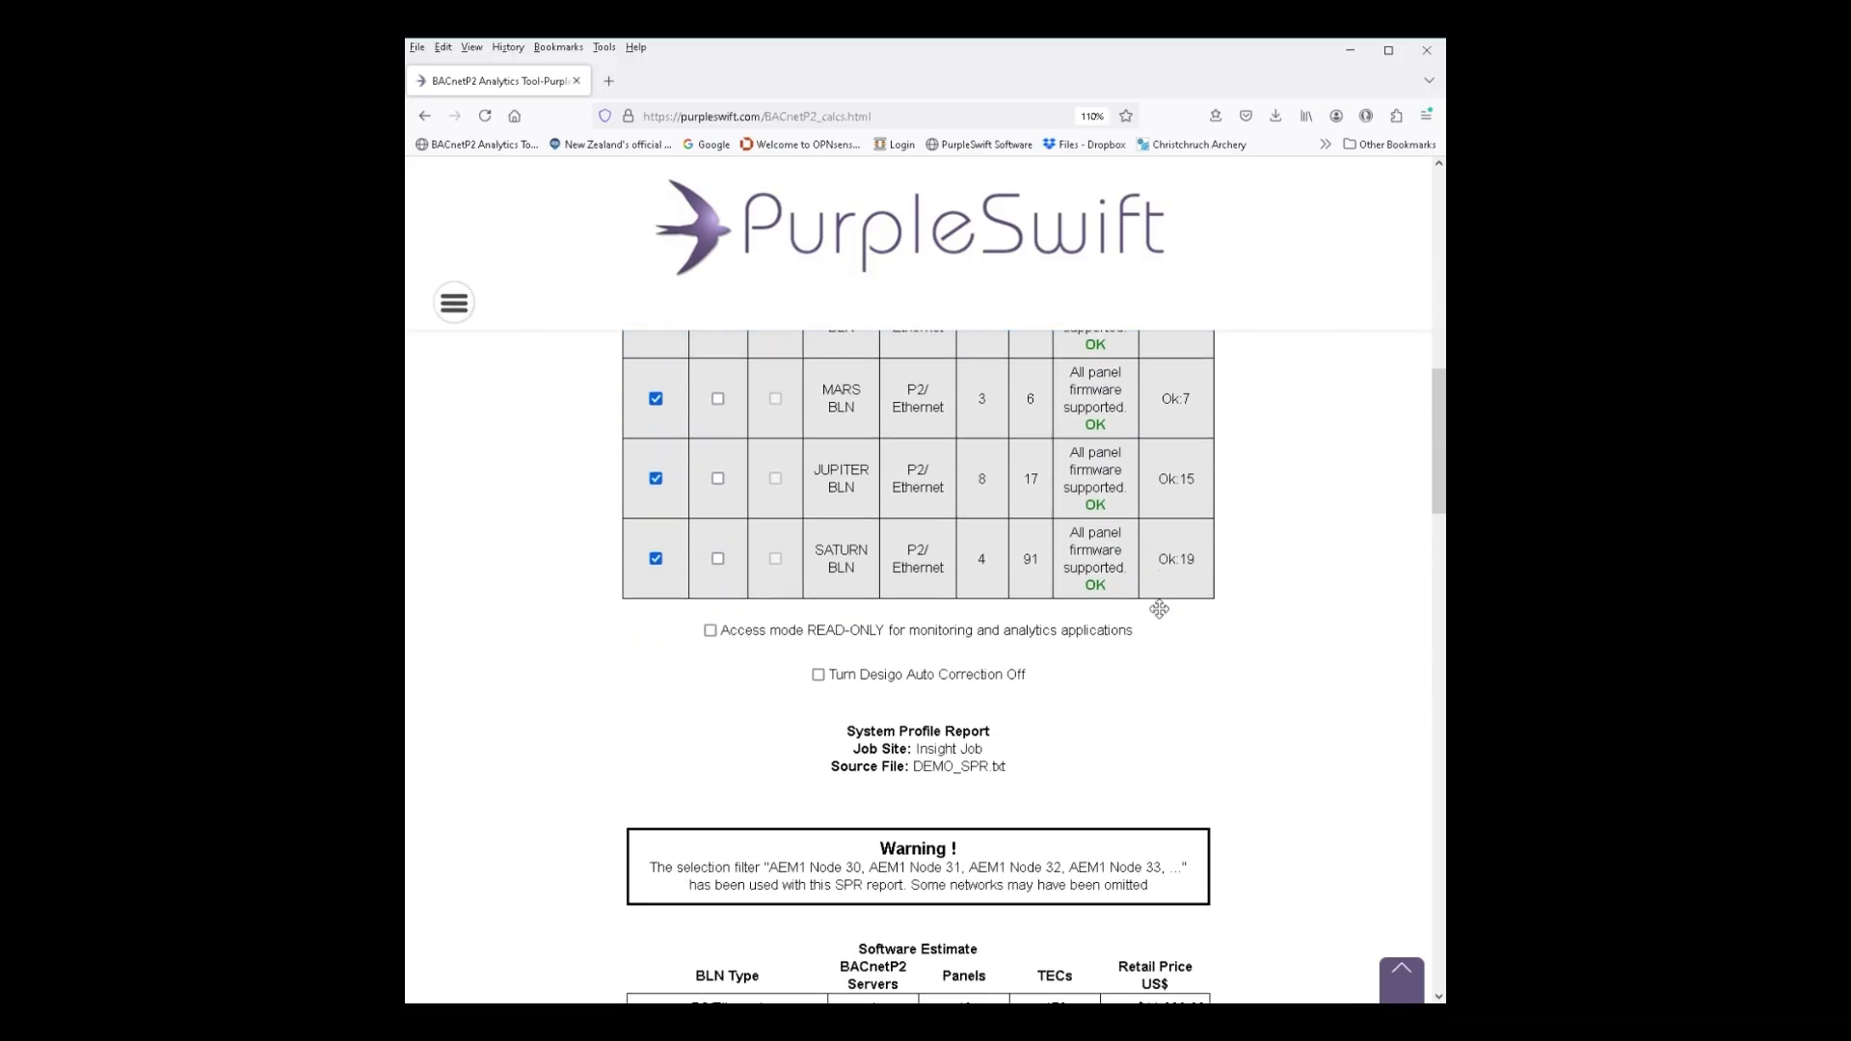
scroll(1148, 600, down, 3)
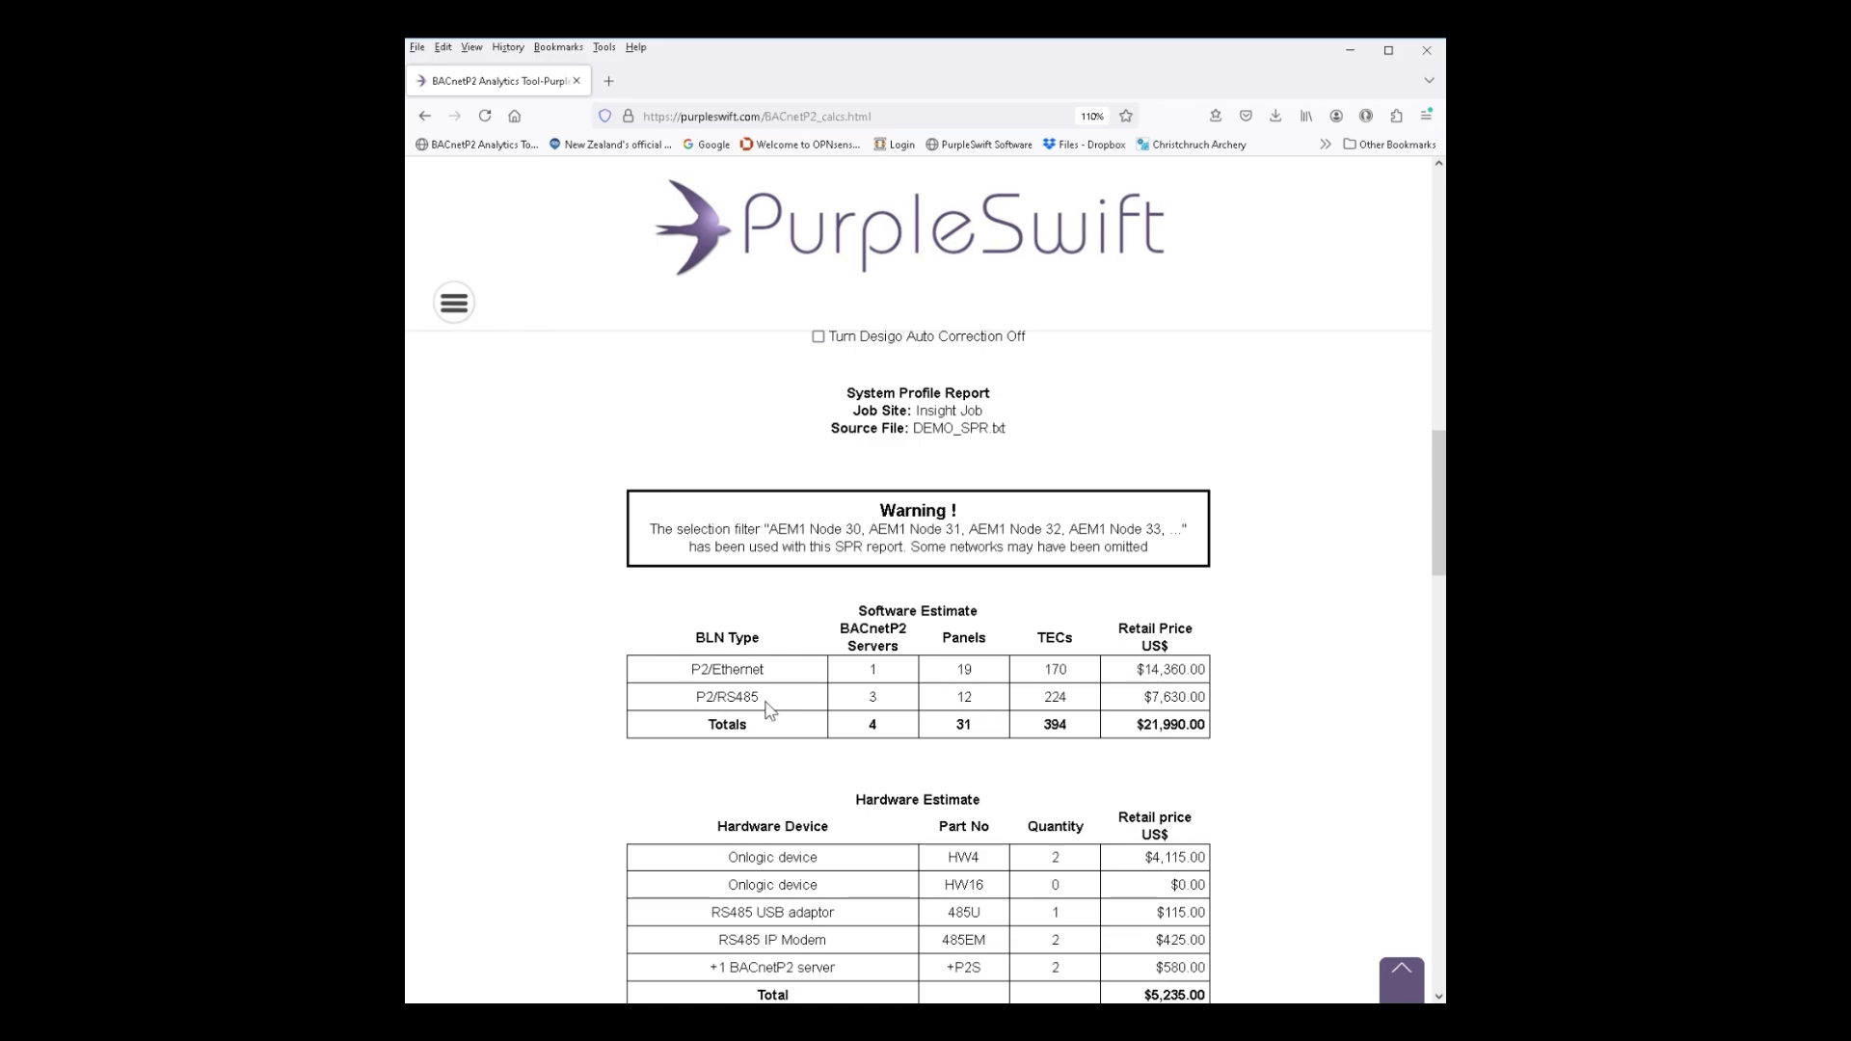
Exclude the TI2 network from the selection and check the software and hardware estimates without it
scroll(1261, 641, up, 6)
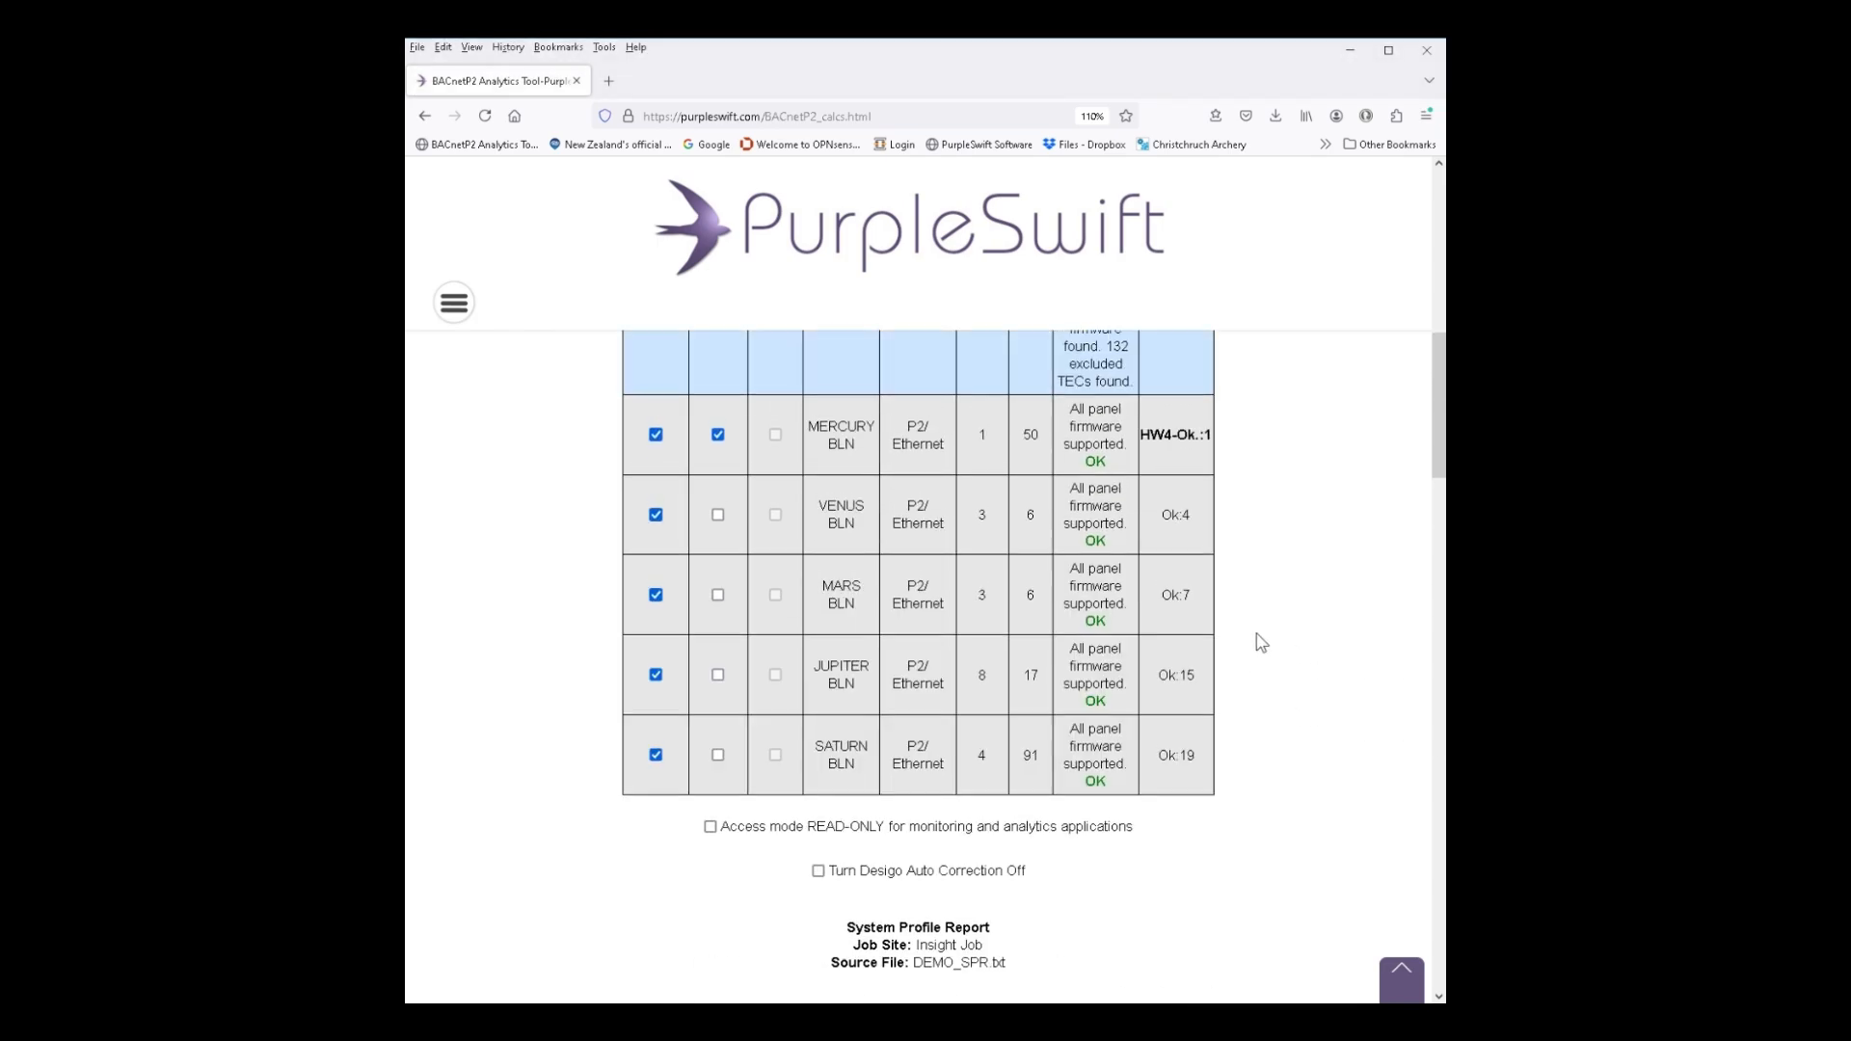
scroll(1261, 641, up, 3)
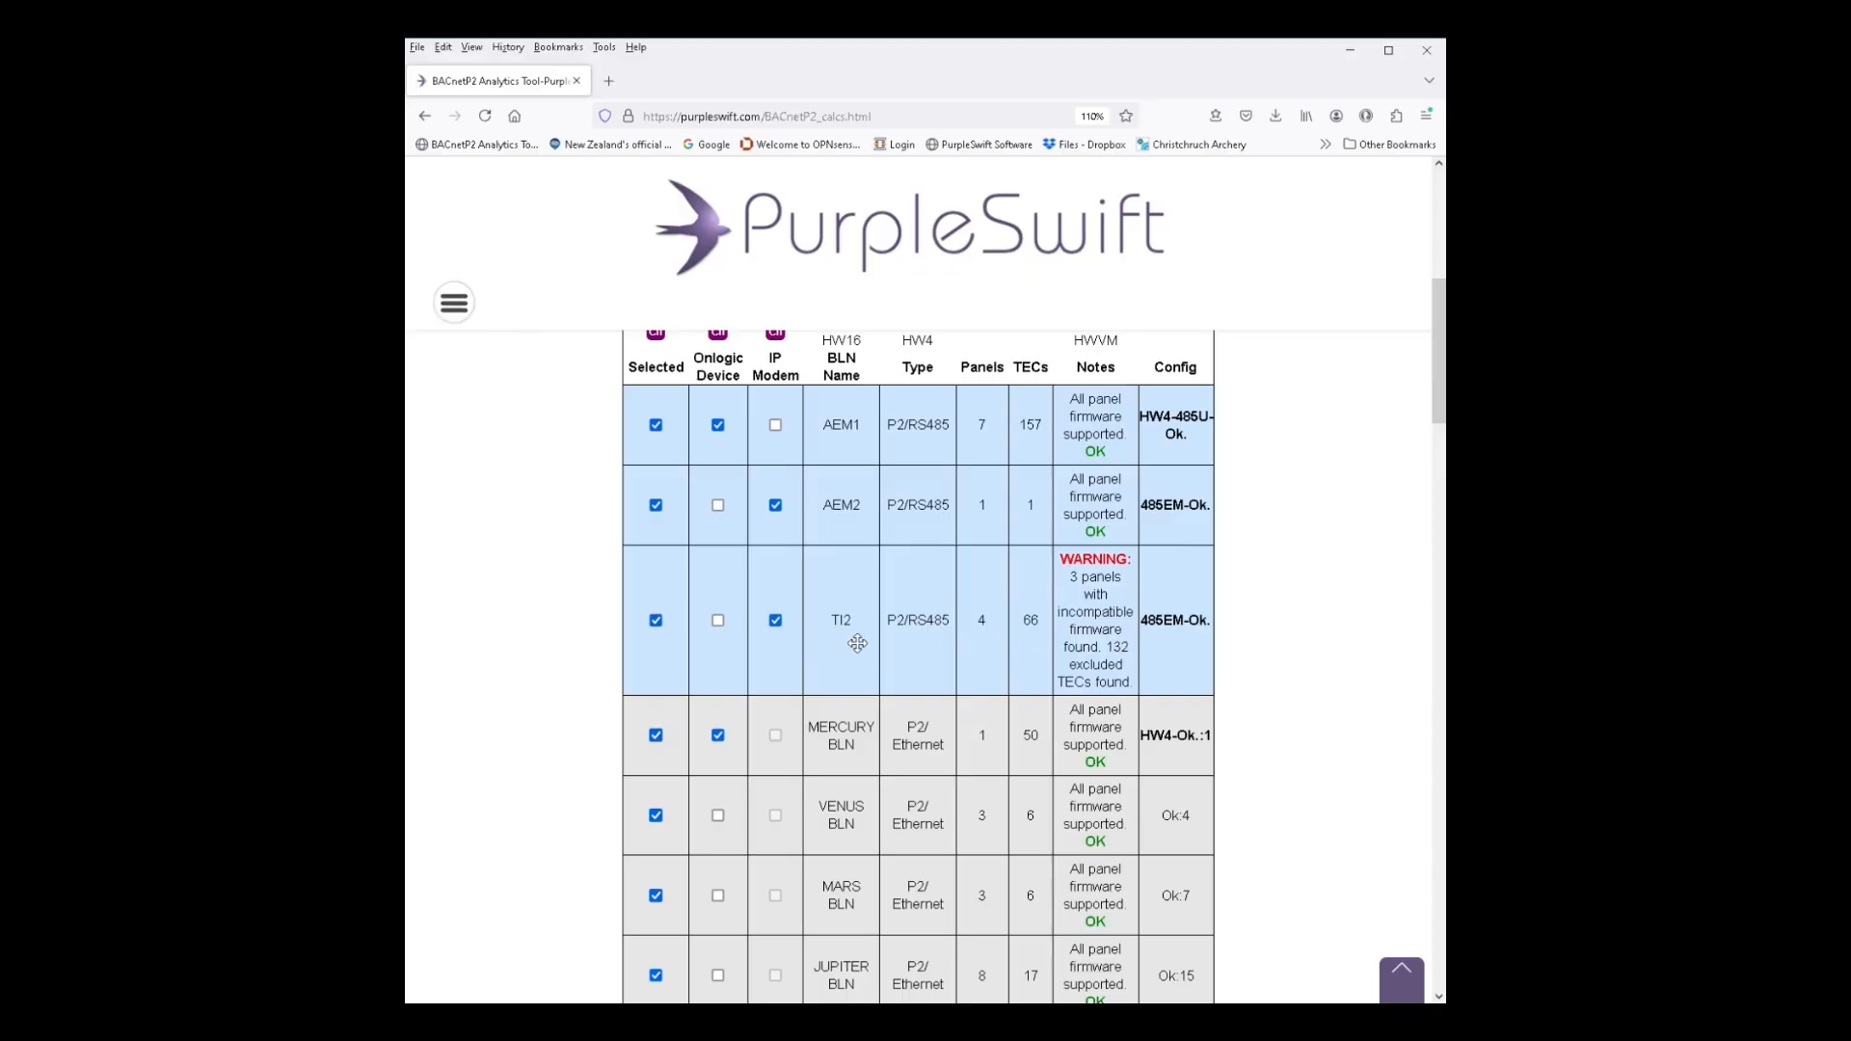
click(654, 621)
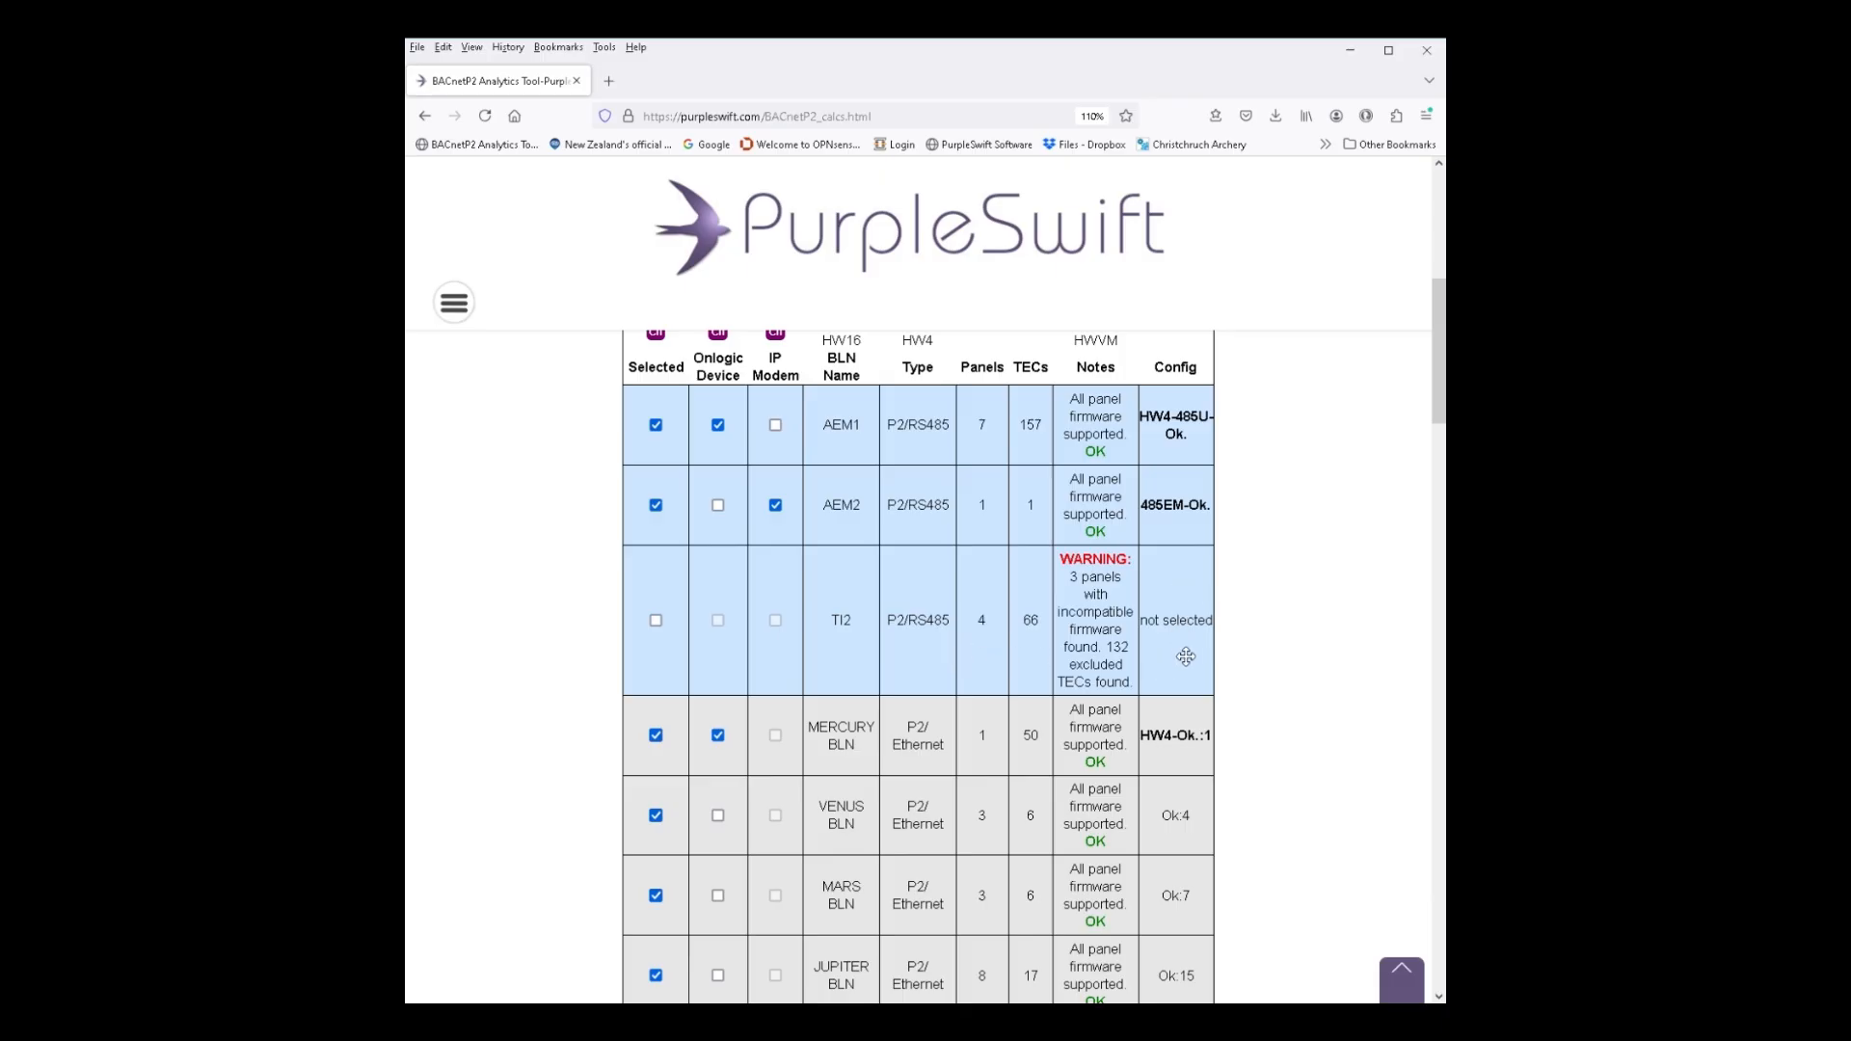
scroll(1186, 657, down, 3)
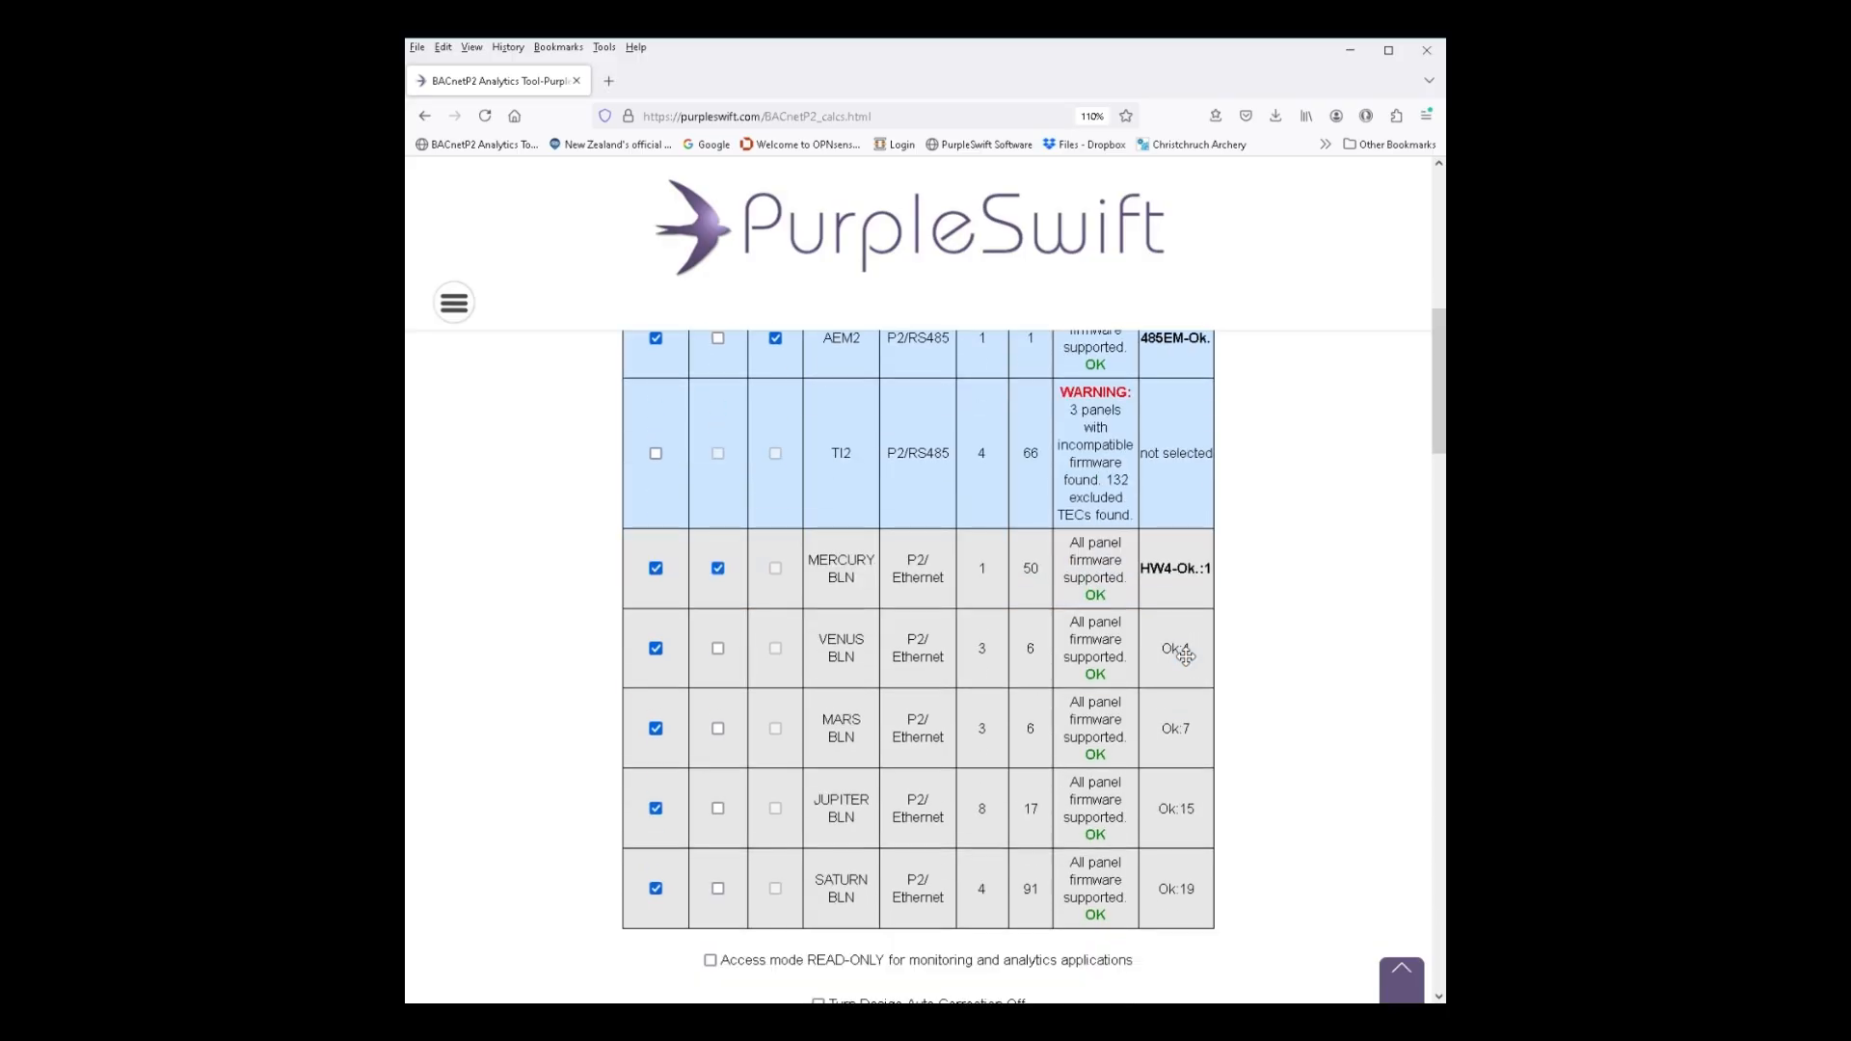
scroll(1186, 654, down, 5)
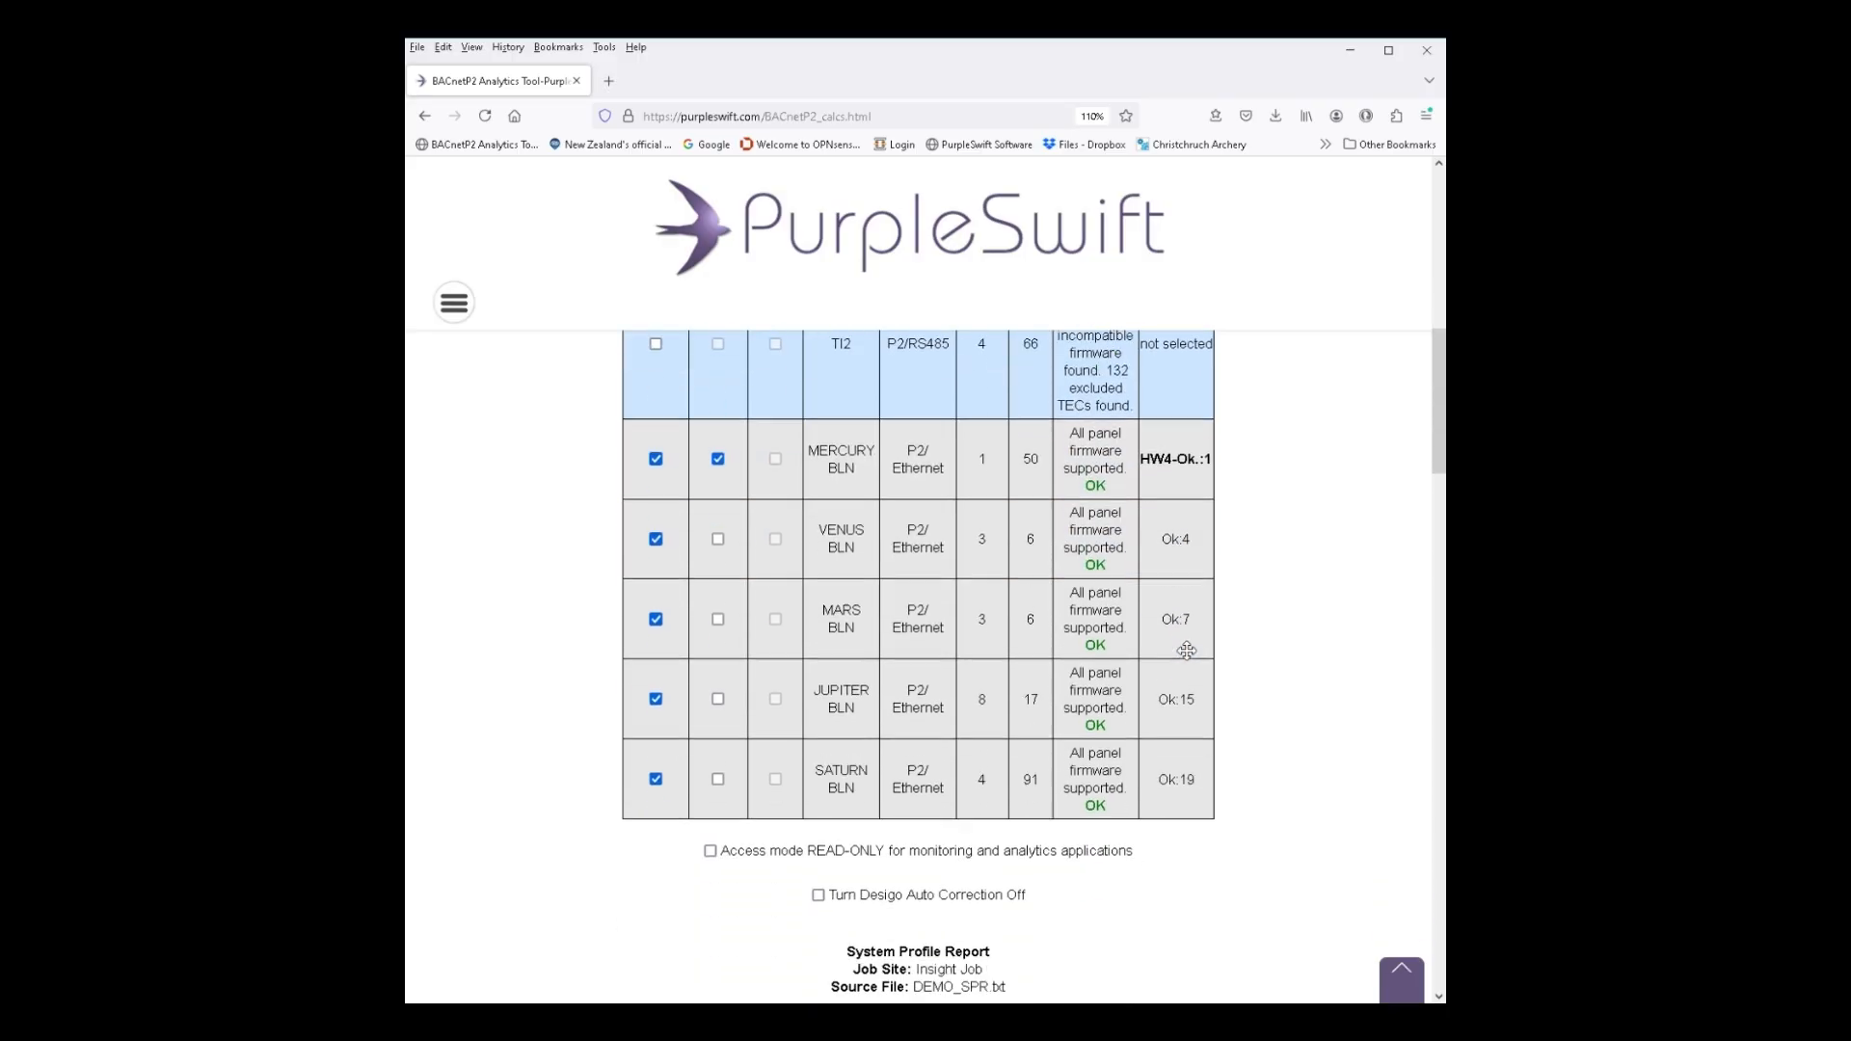
scroll(1186, 647, down, 7)
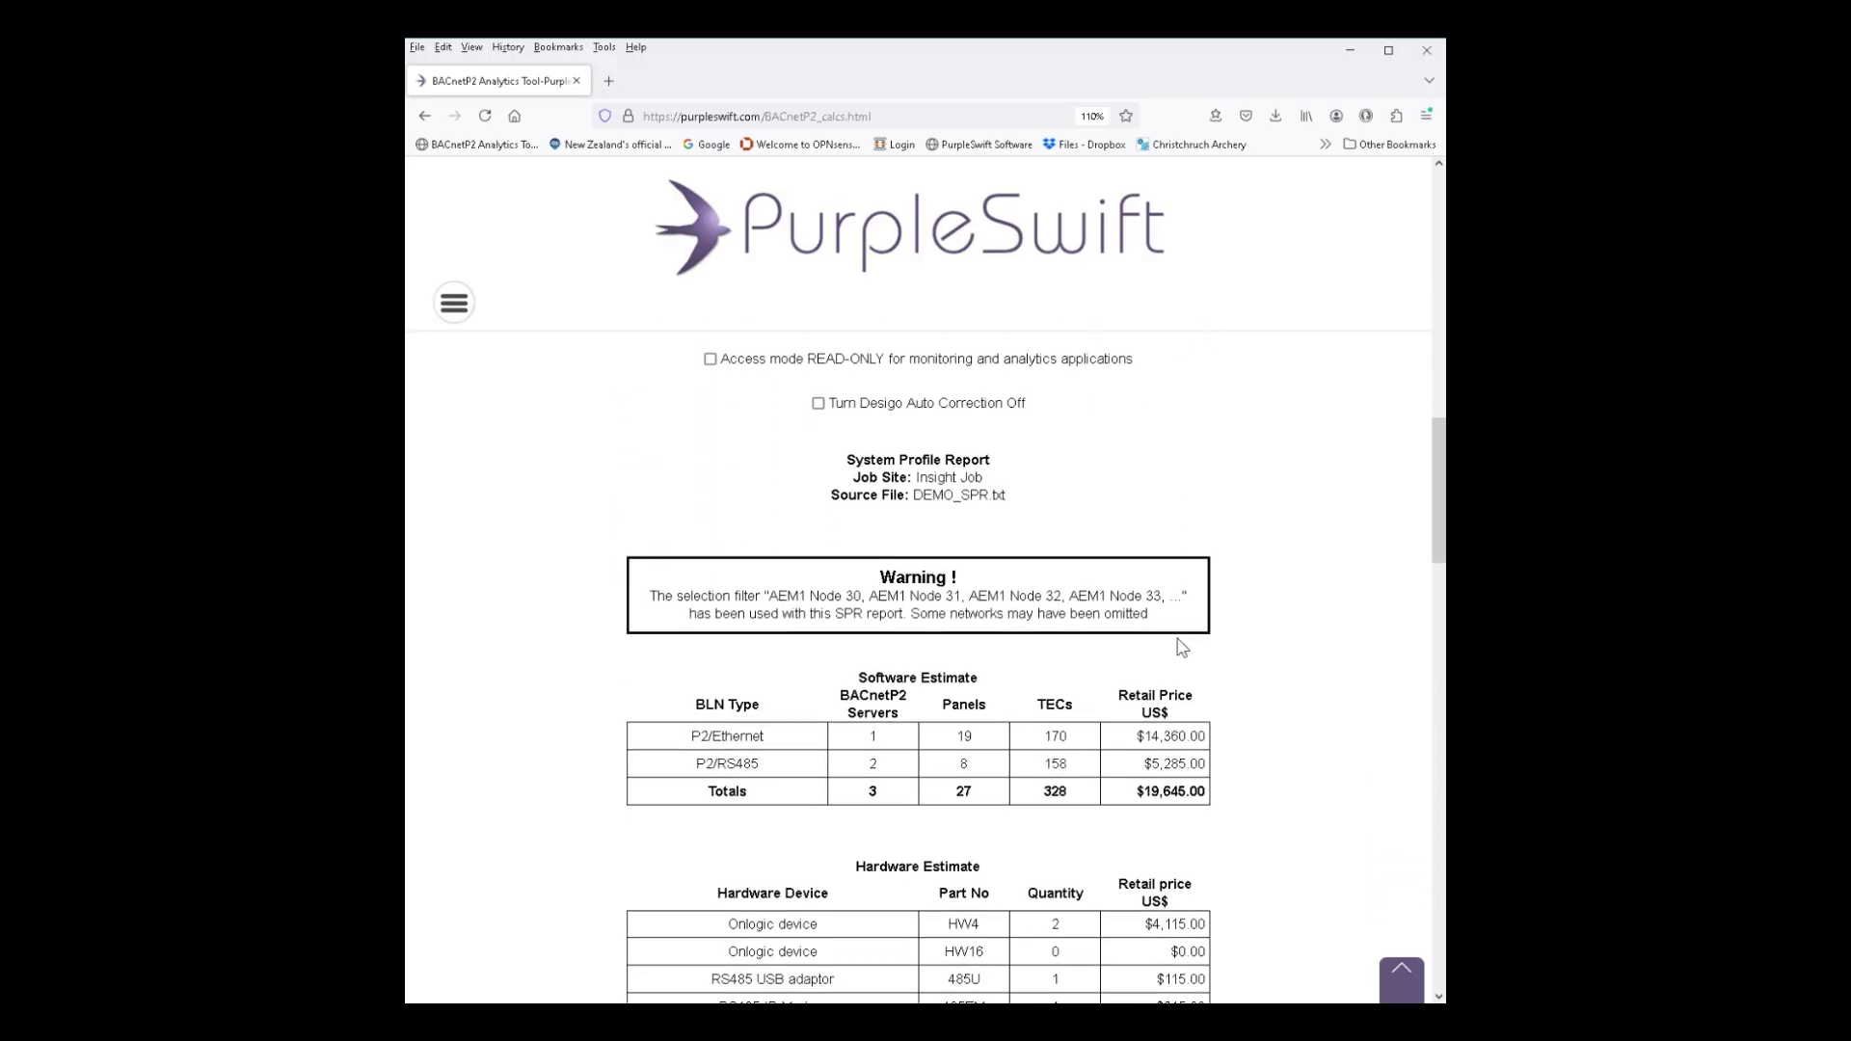
scroll(1182, 646, down, 2)
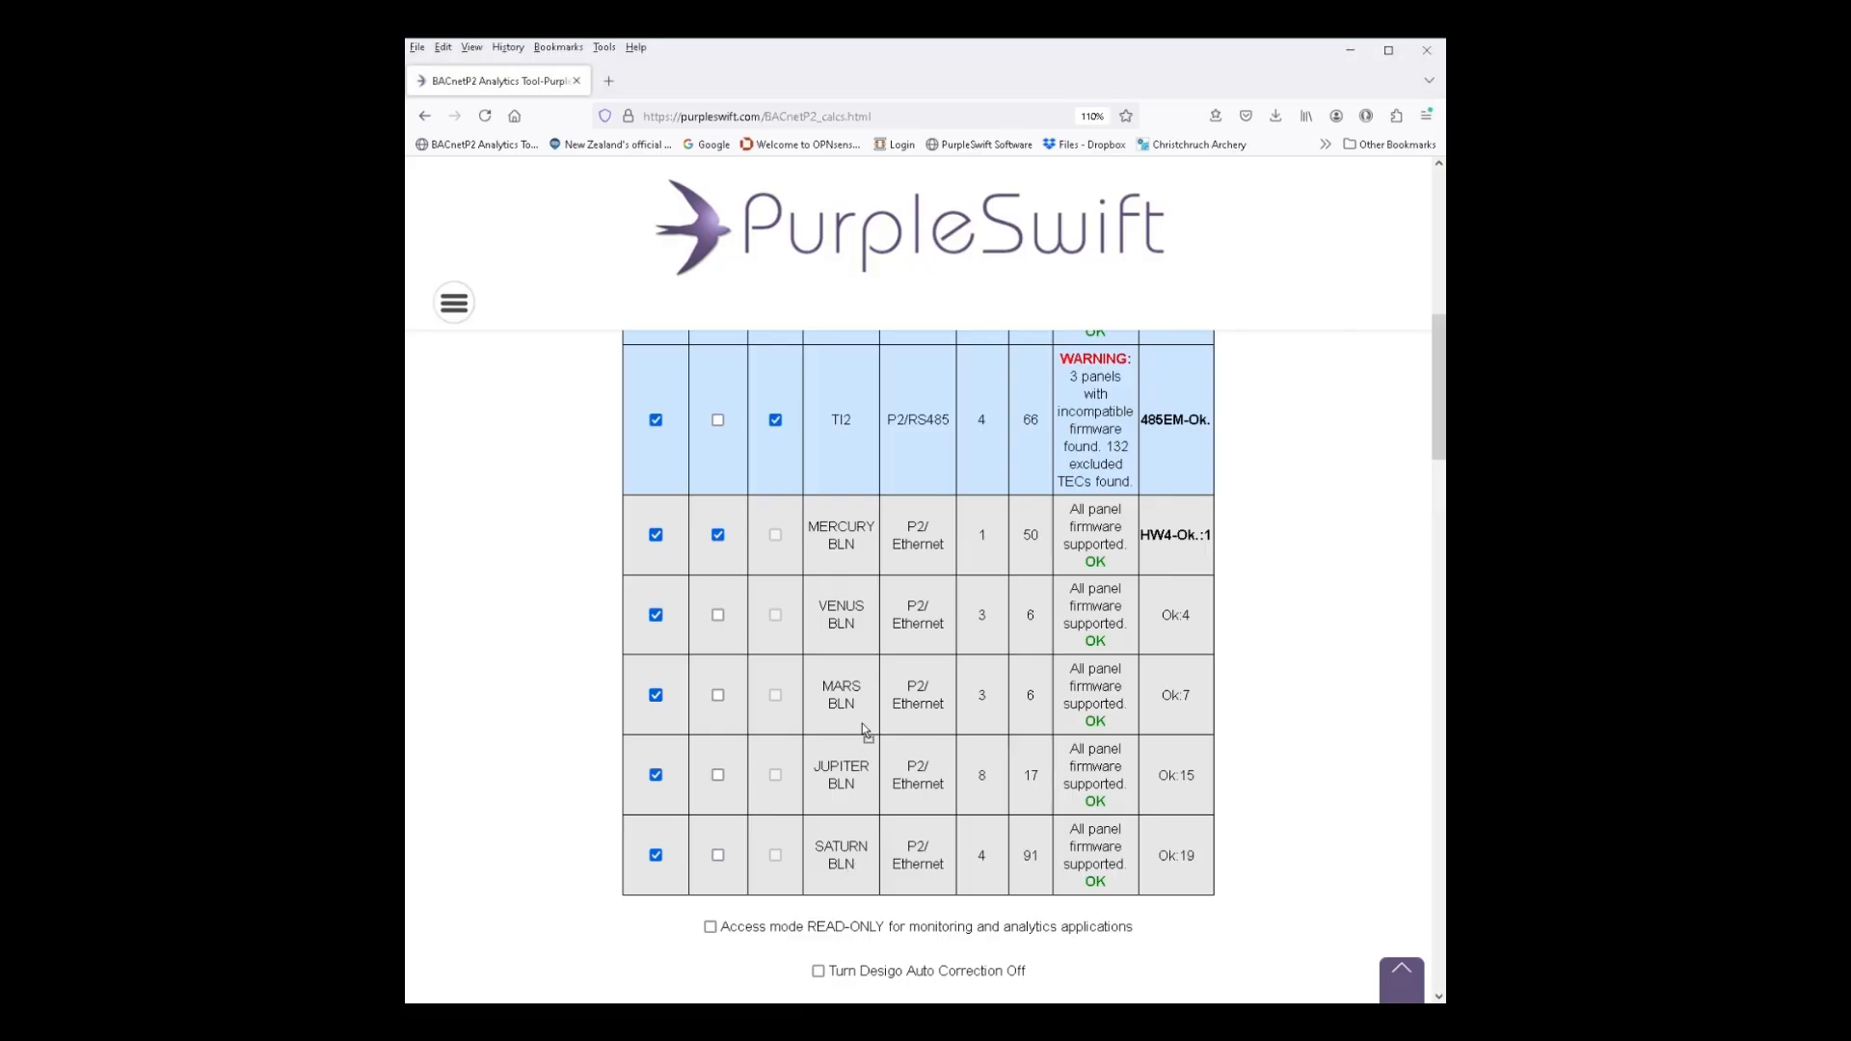
Move SATURN BLN above MERCURY BLN and reassign the Onlogic device from MERCURY BLN to SATURN BLN
drag(848, 550, 853, 547)
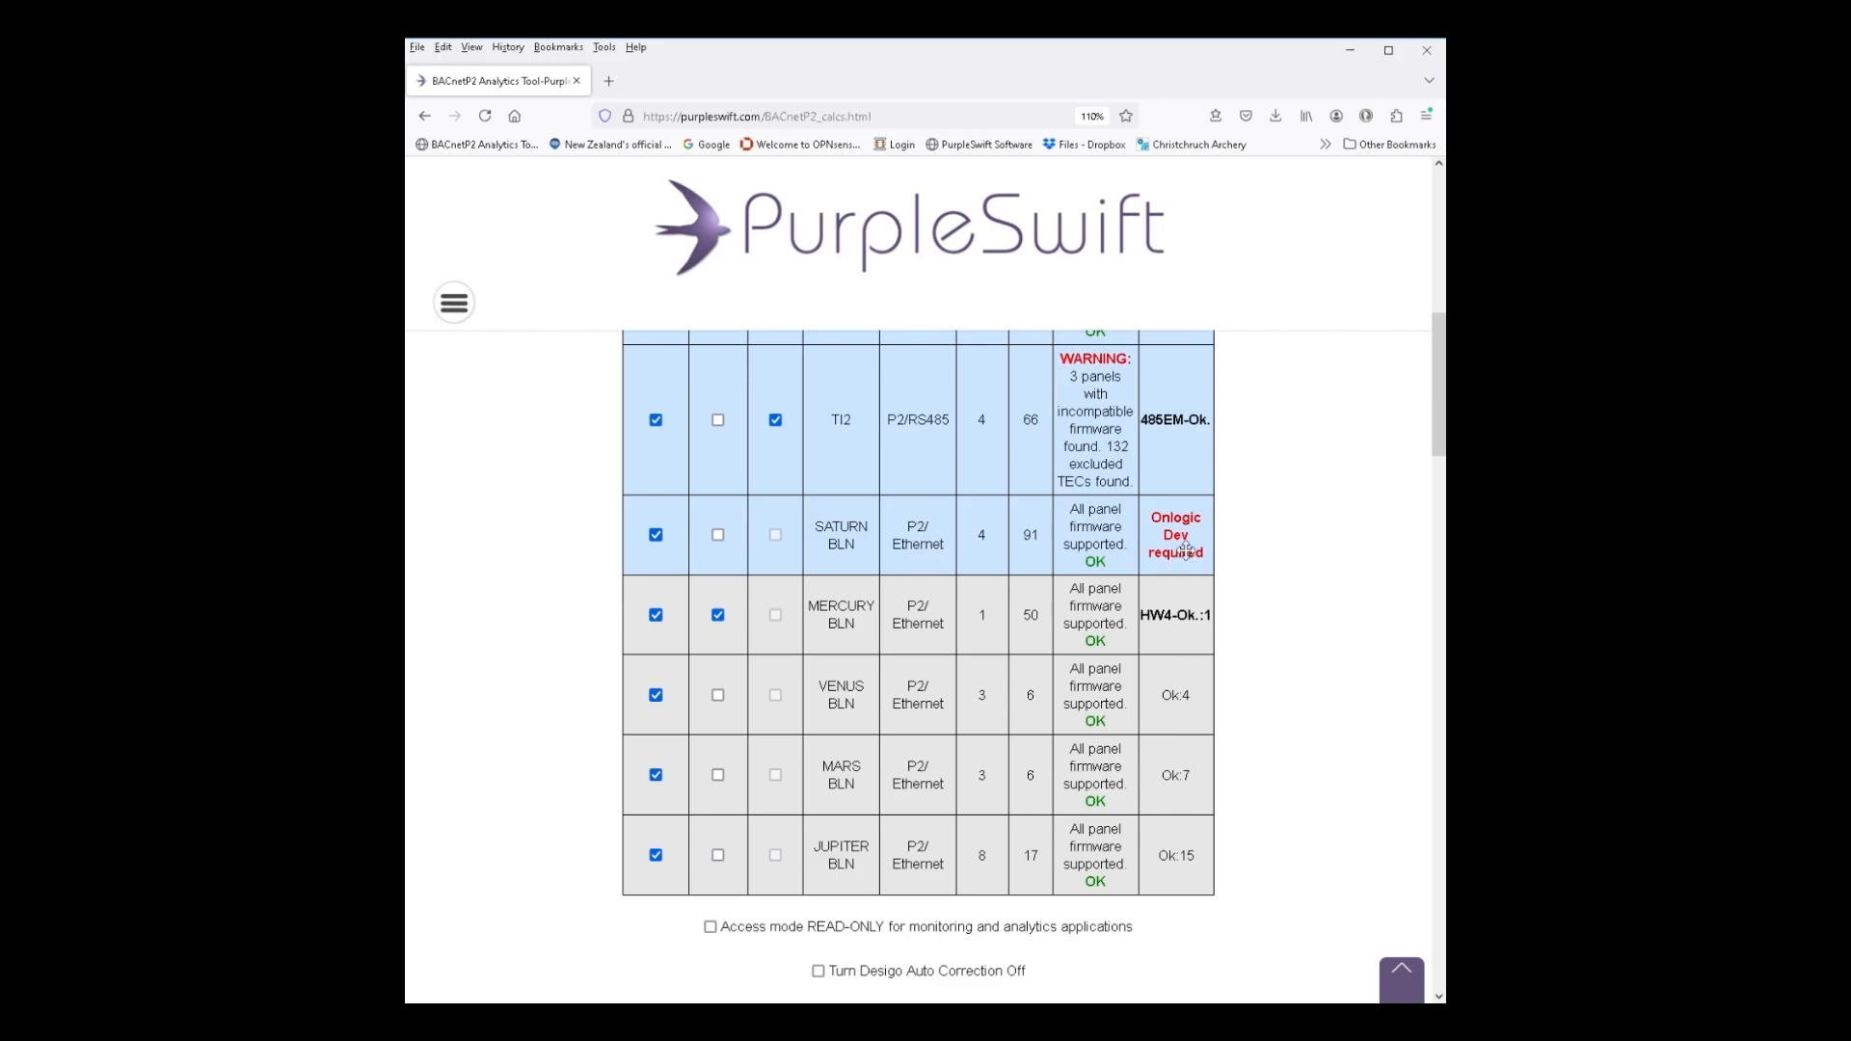
click(718, 615)
click(718, 535)
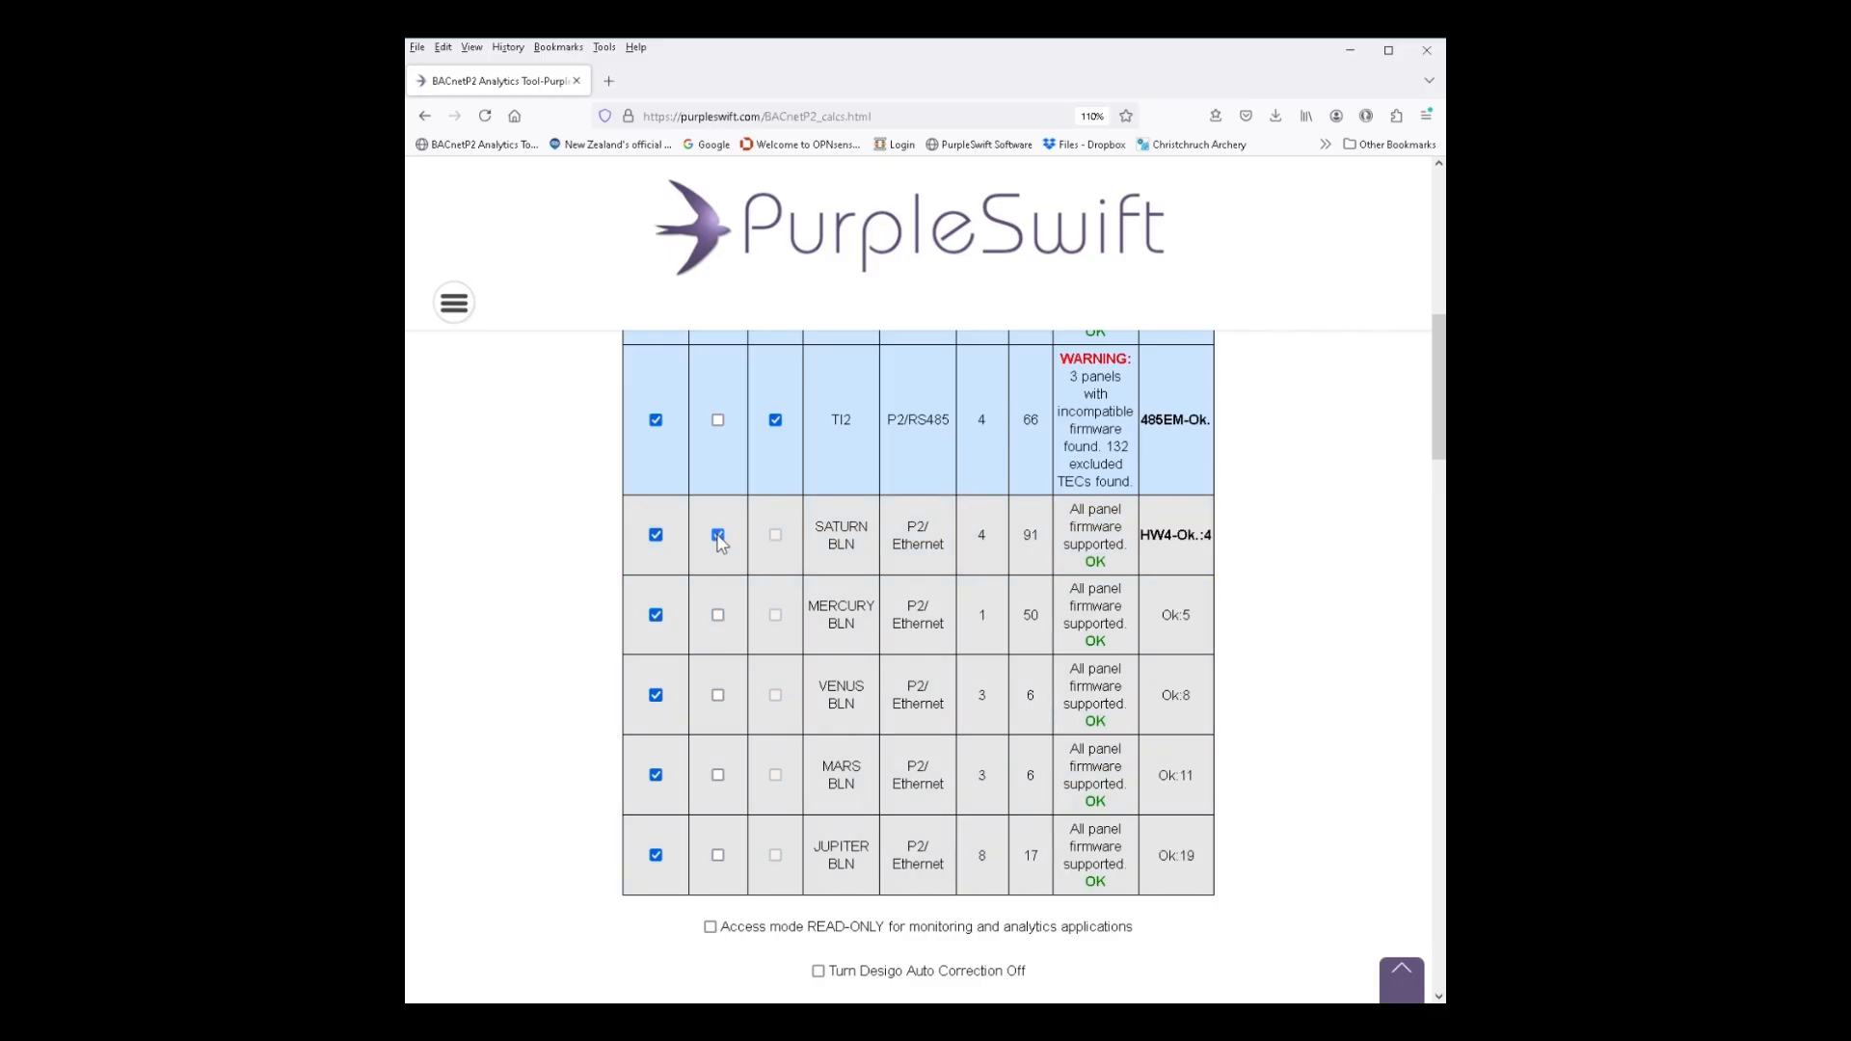
Download the complete analysis report as a PDF
scroll(1269, 669, down, 8)
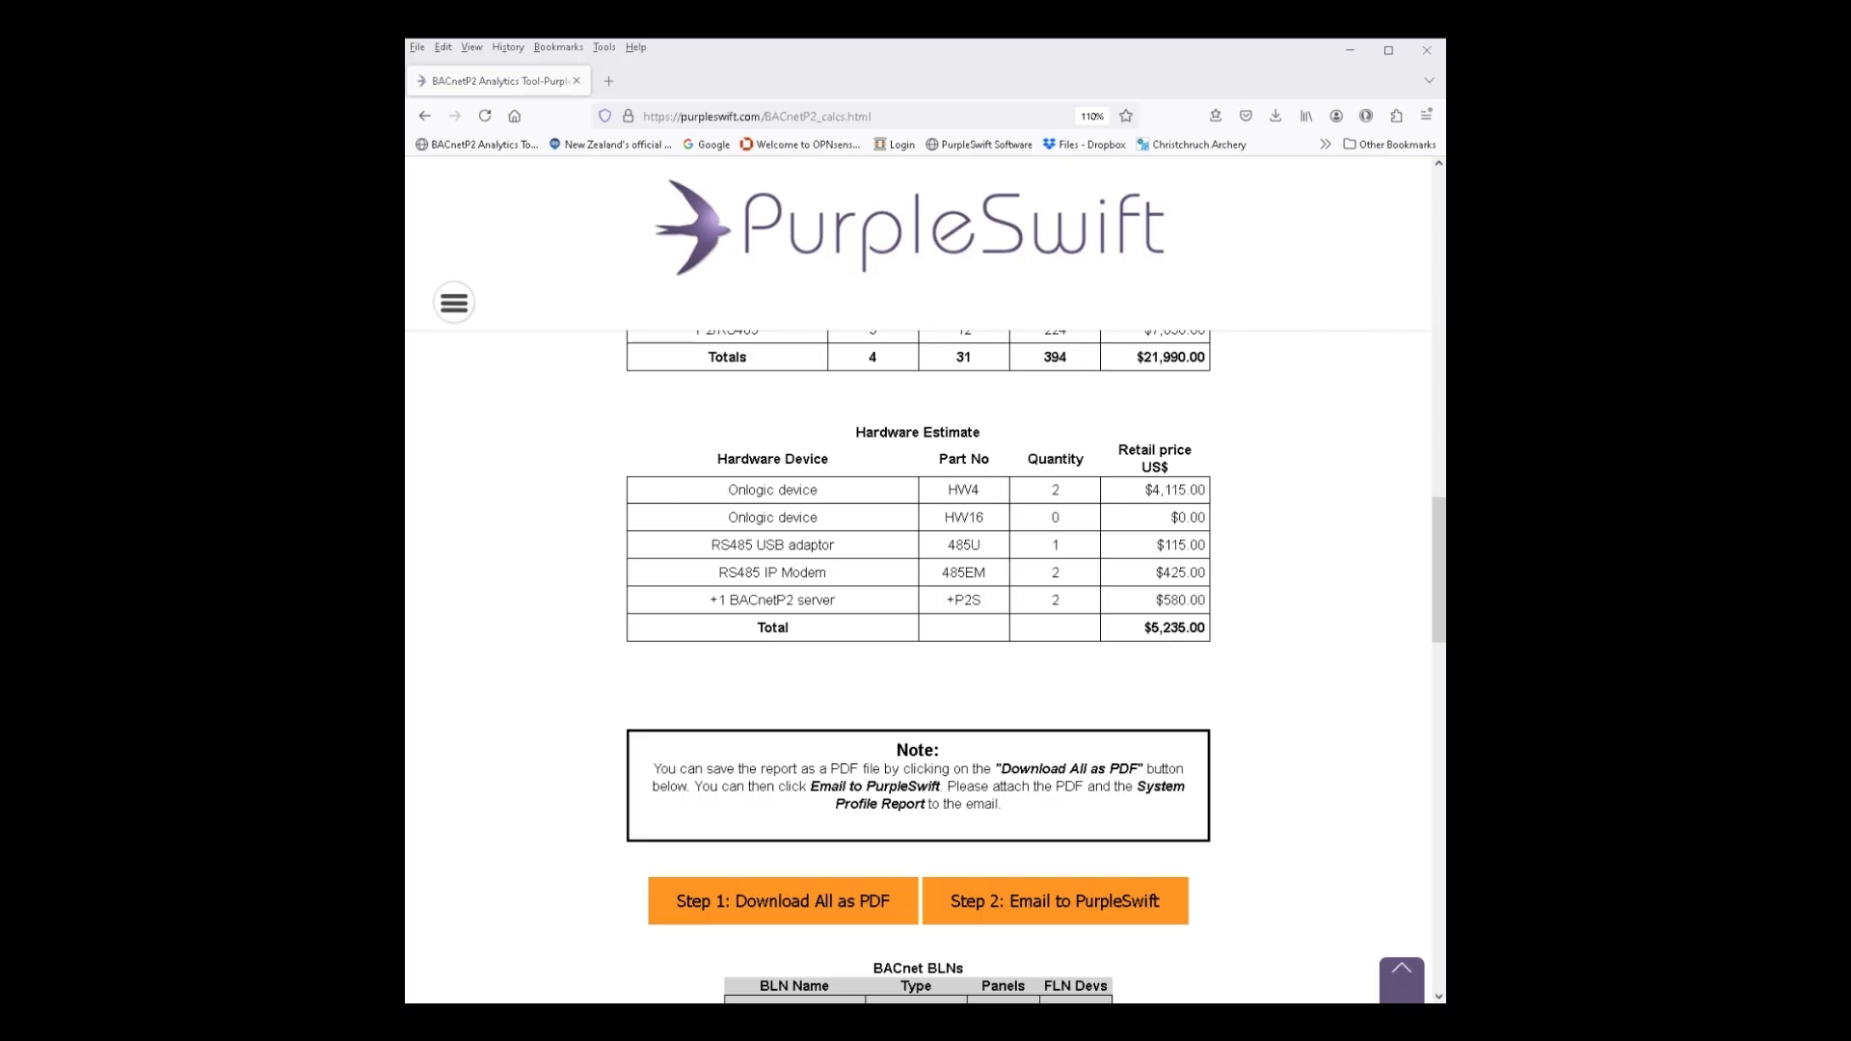
scroll(1329, 739, down, 3)
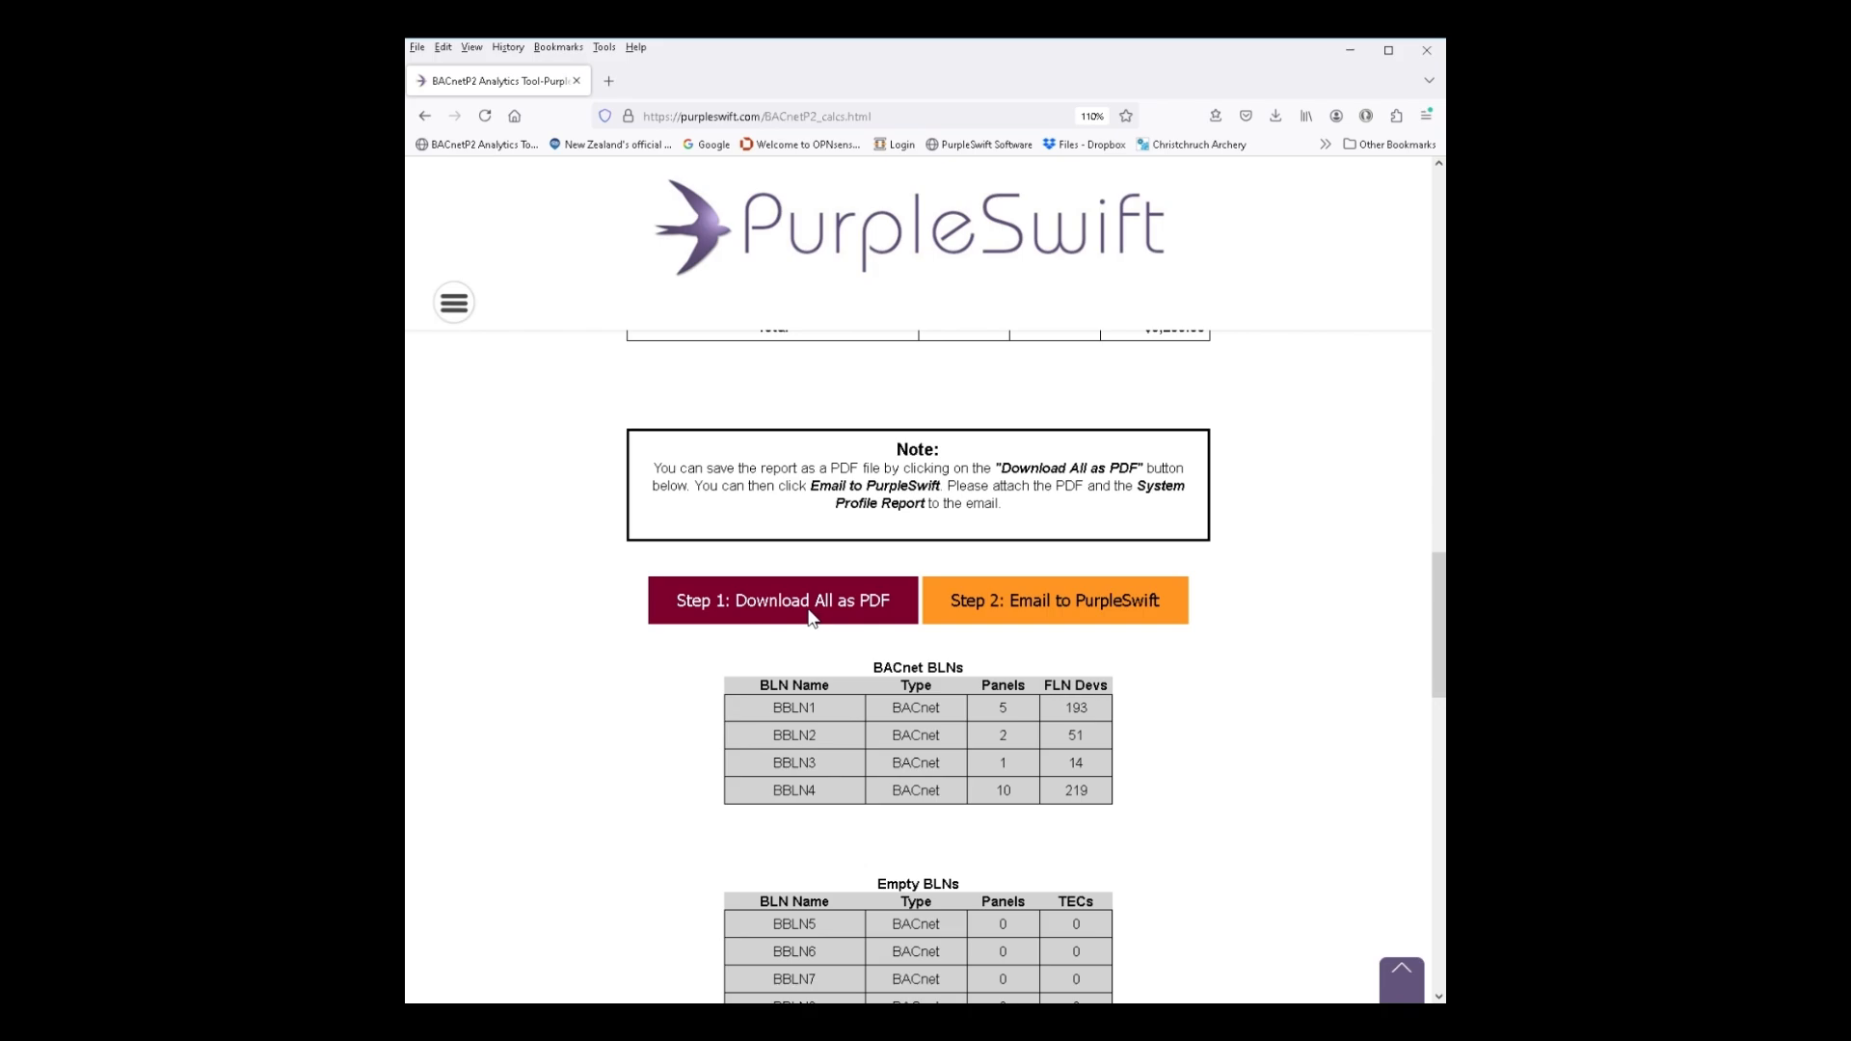
click(760, 601)
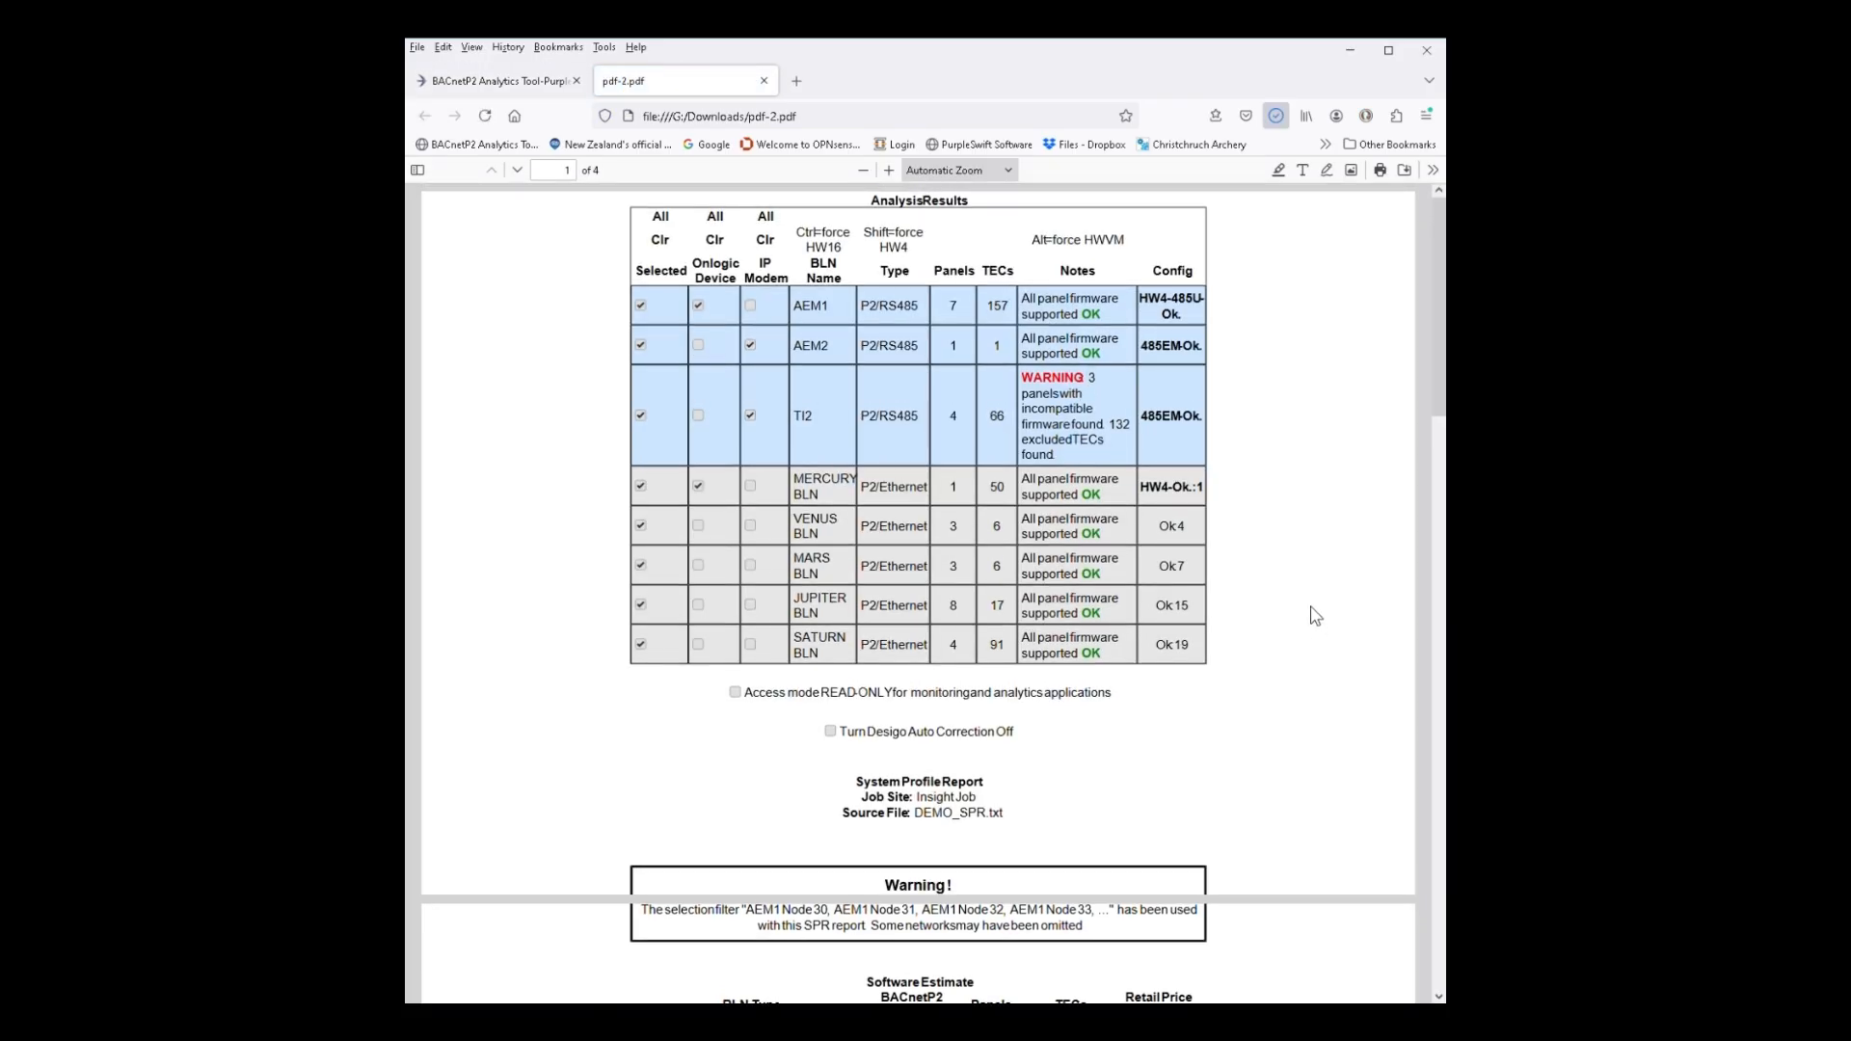
Look through the downloaded report pdf-2.pdf, including its estimates and equipment list, and close it
scroll(1319, 593, down, 8)
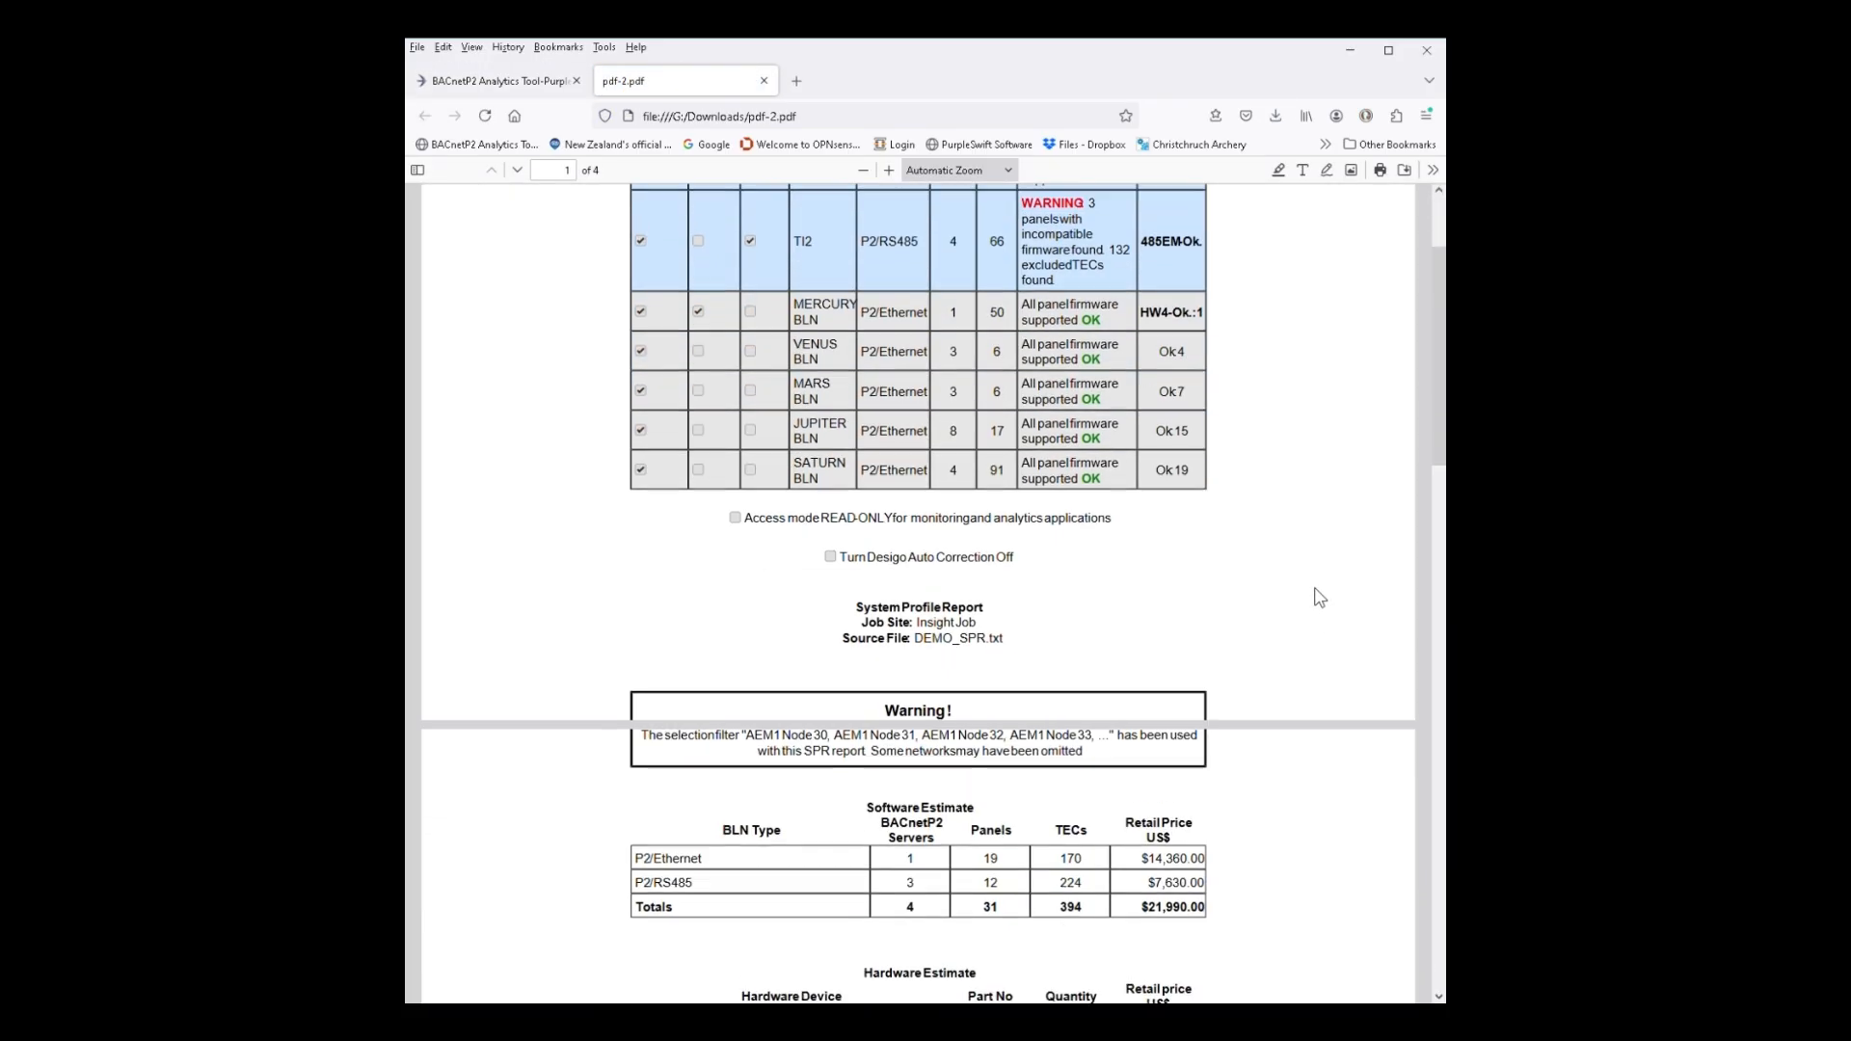
scroll(1309, 584, down, 5)
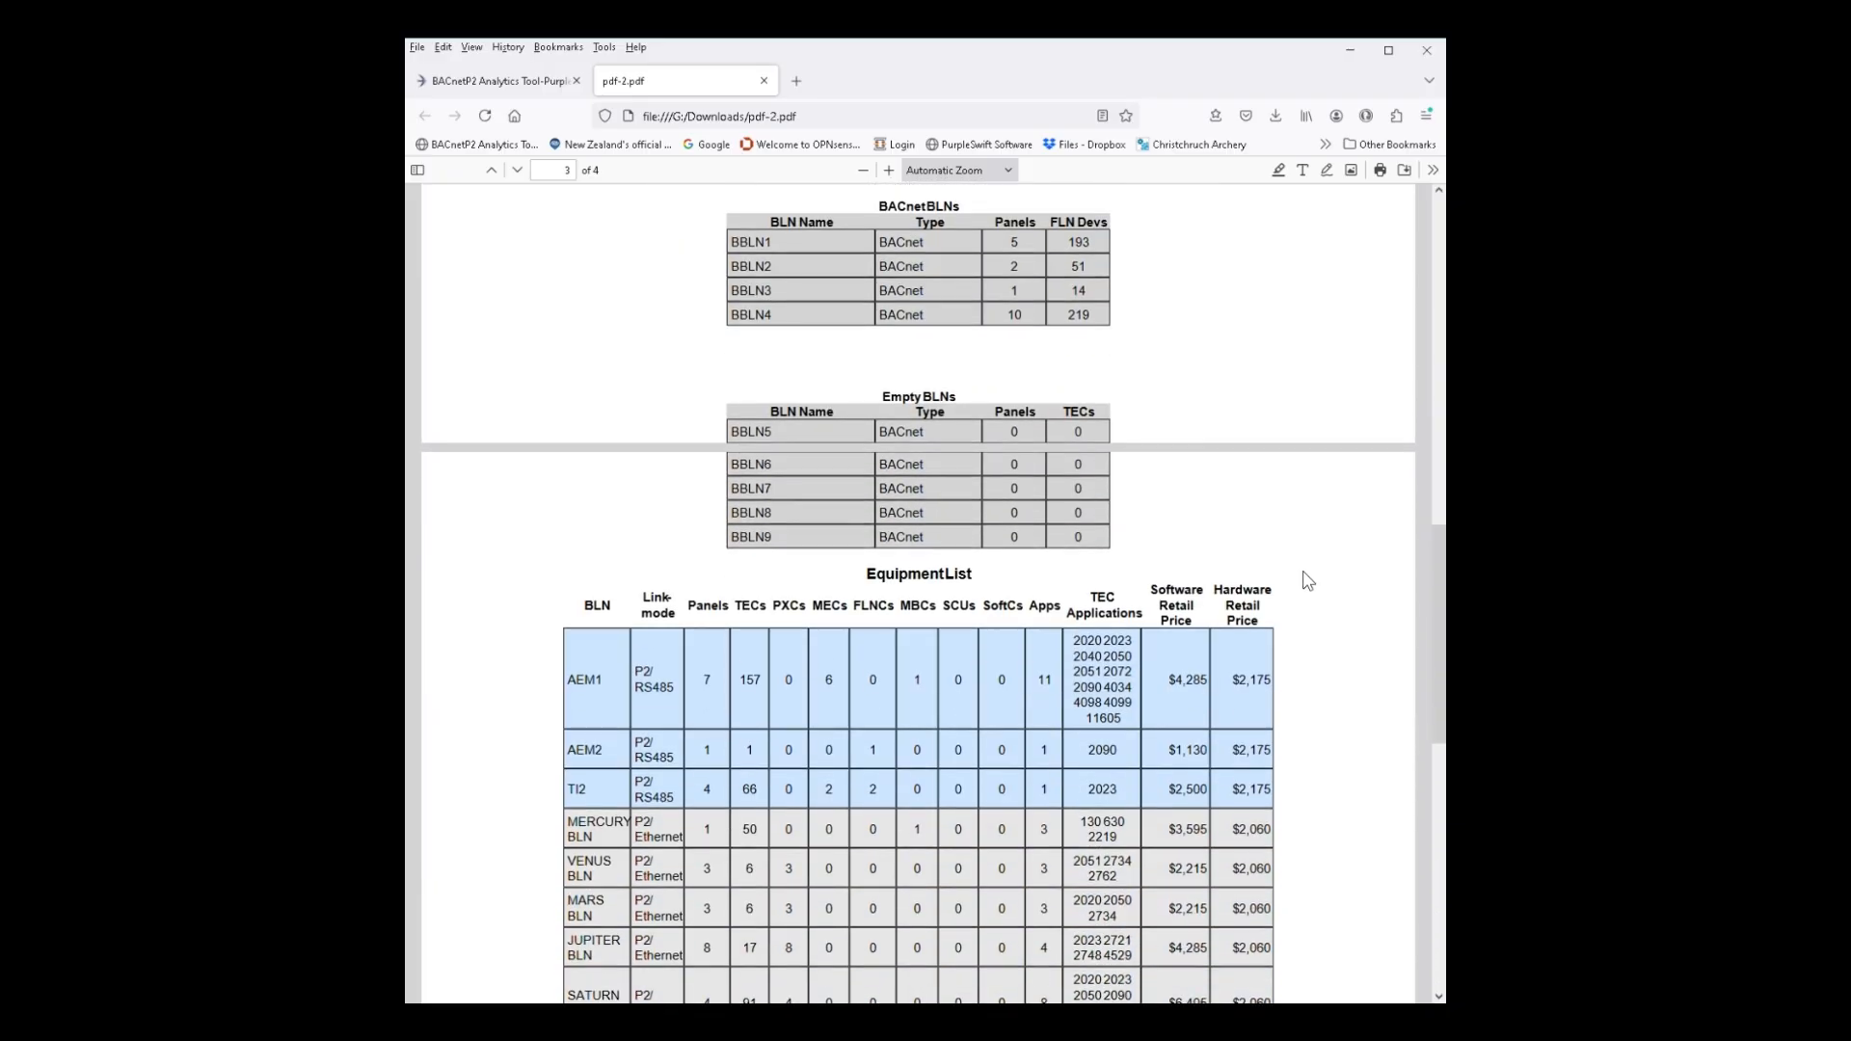
key(ctrl+w)
Download only the Equipment List from the analysis report
scroll(1200, 823, down, 10)
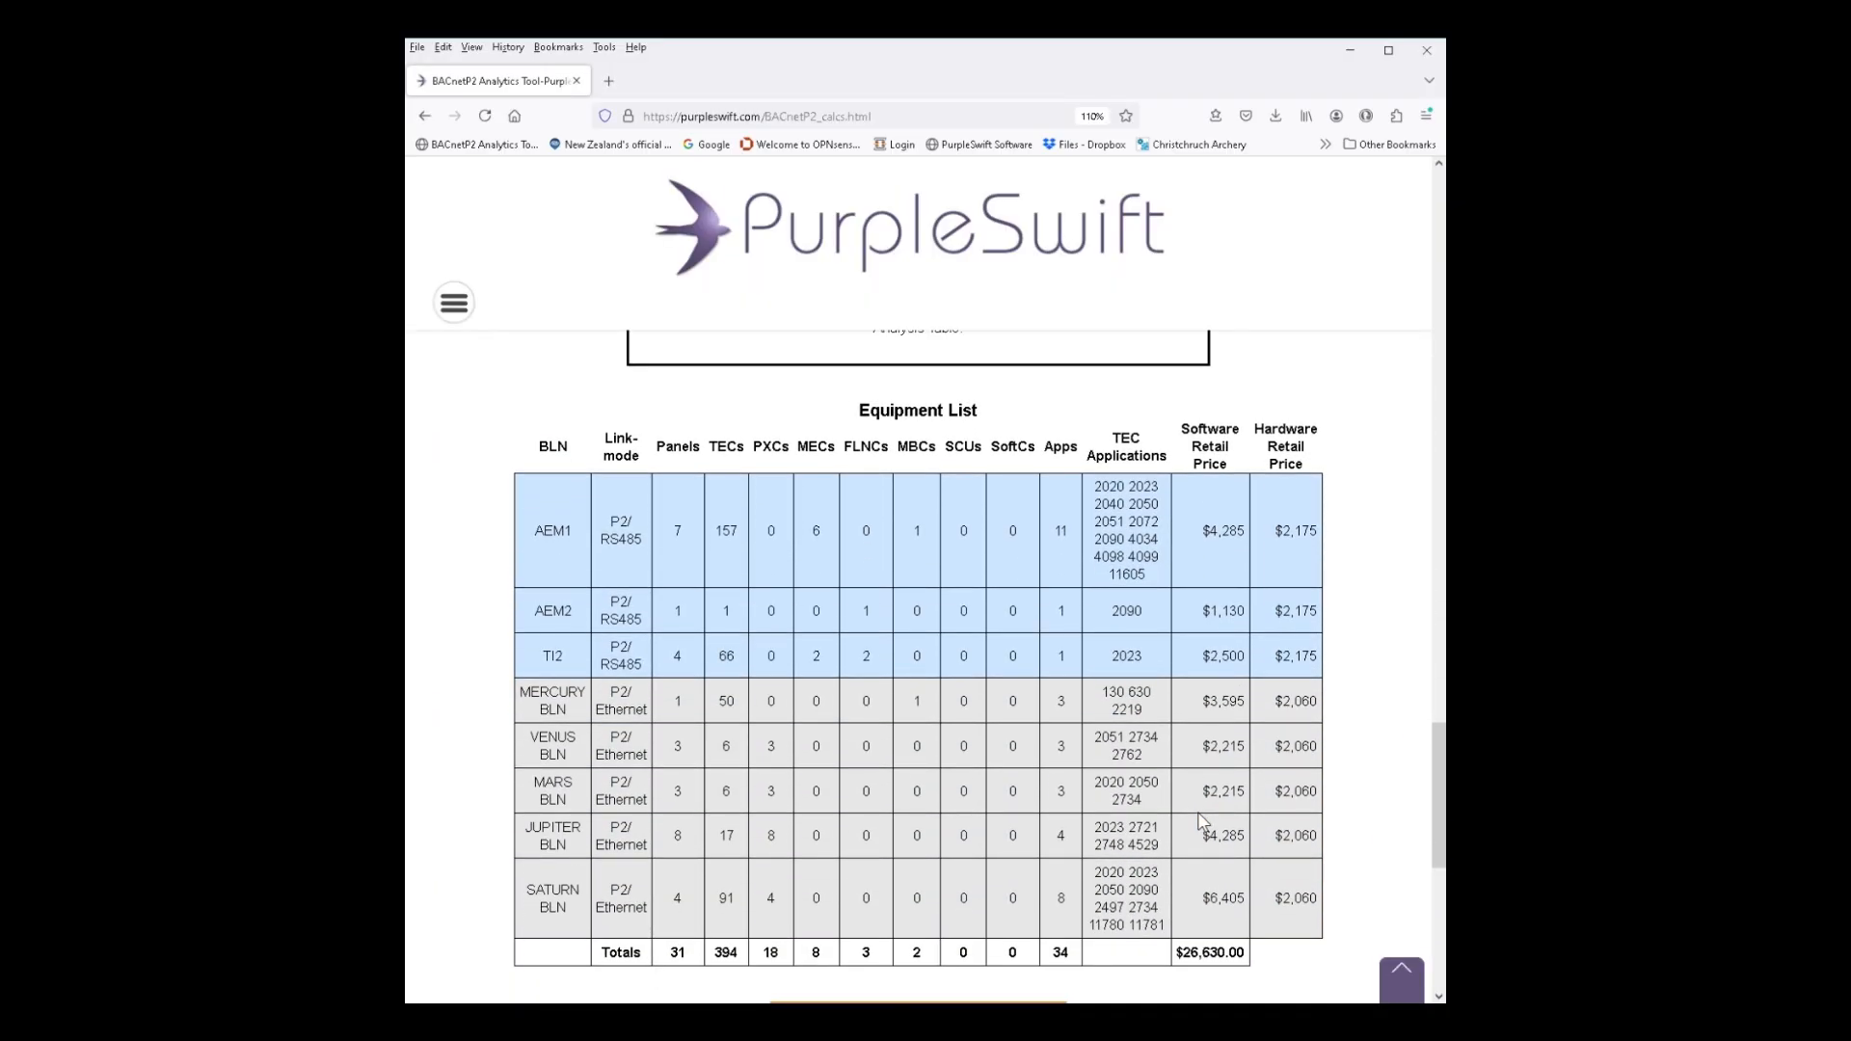
scroll(1200, 822, up, 2)
scroll(1009, 534, down, 5)
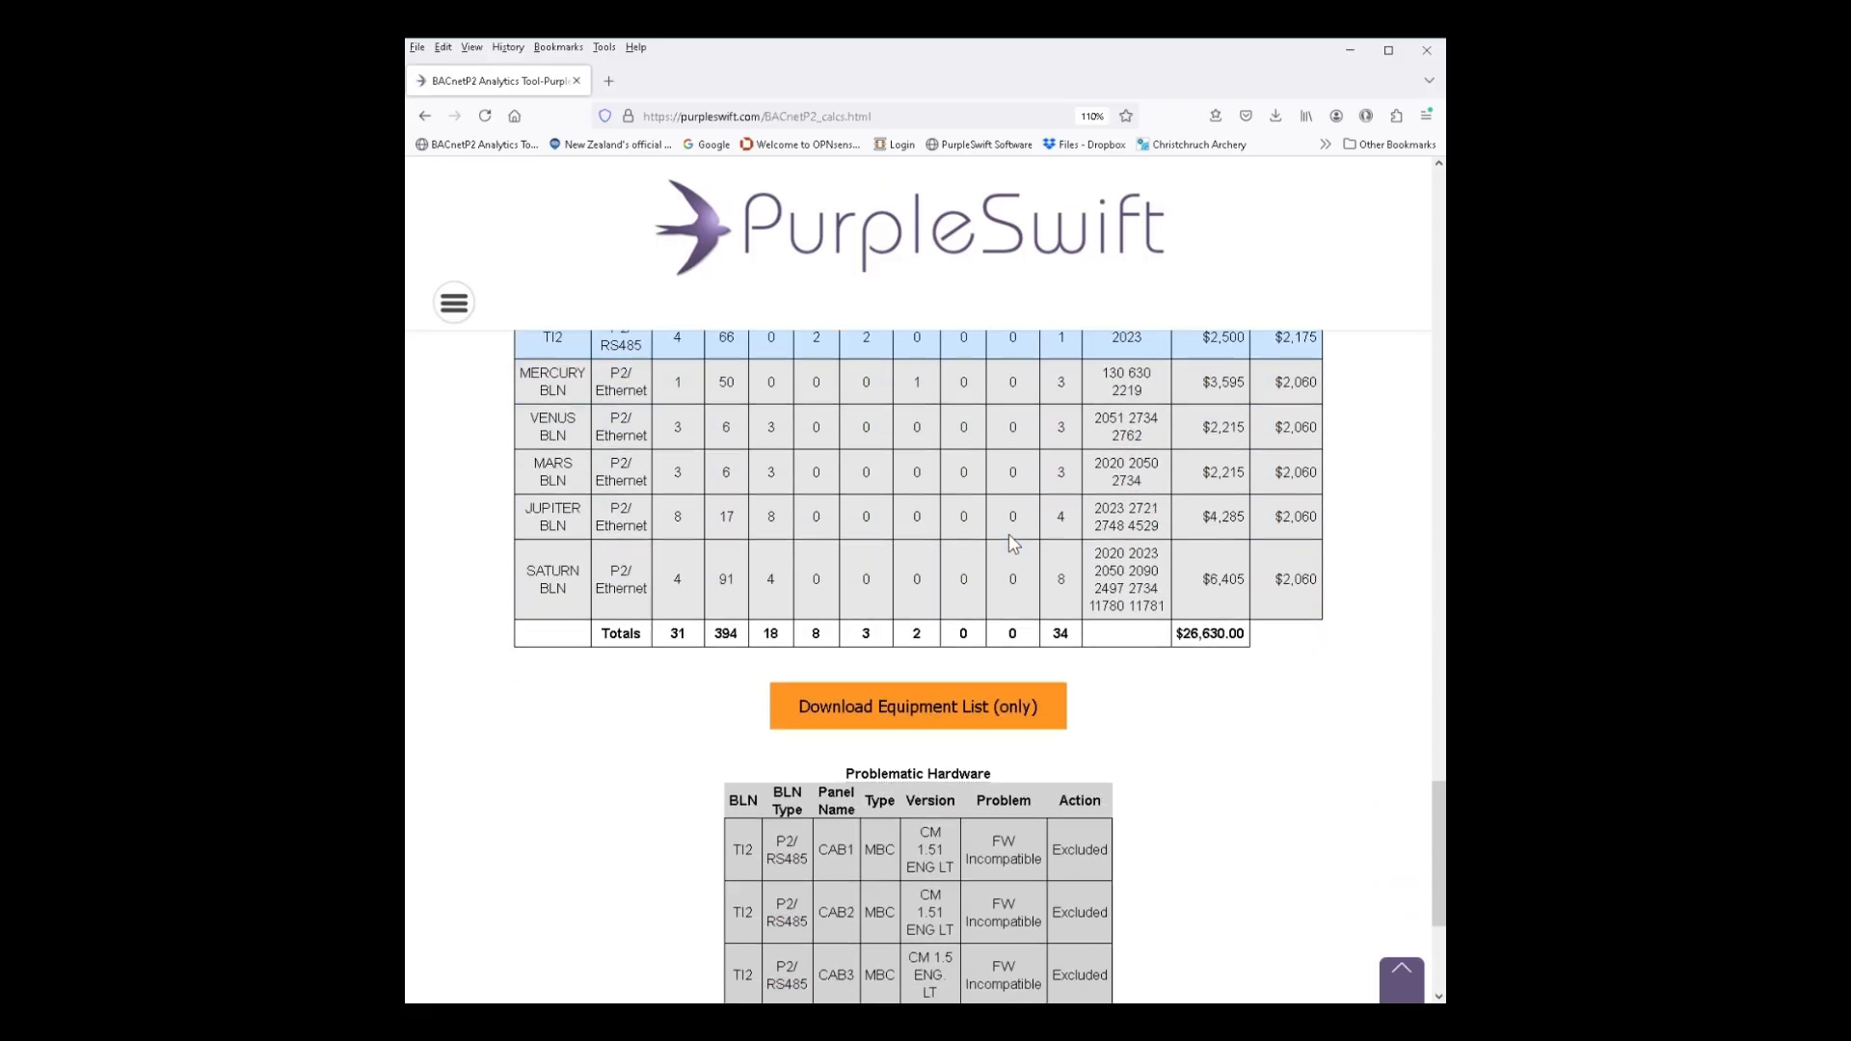
scroll(1008, 534, down, 3)
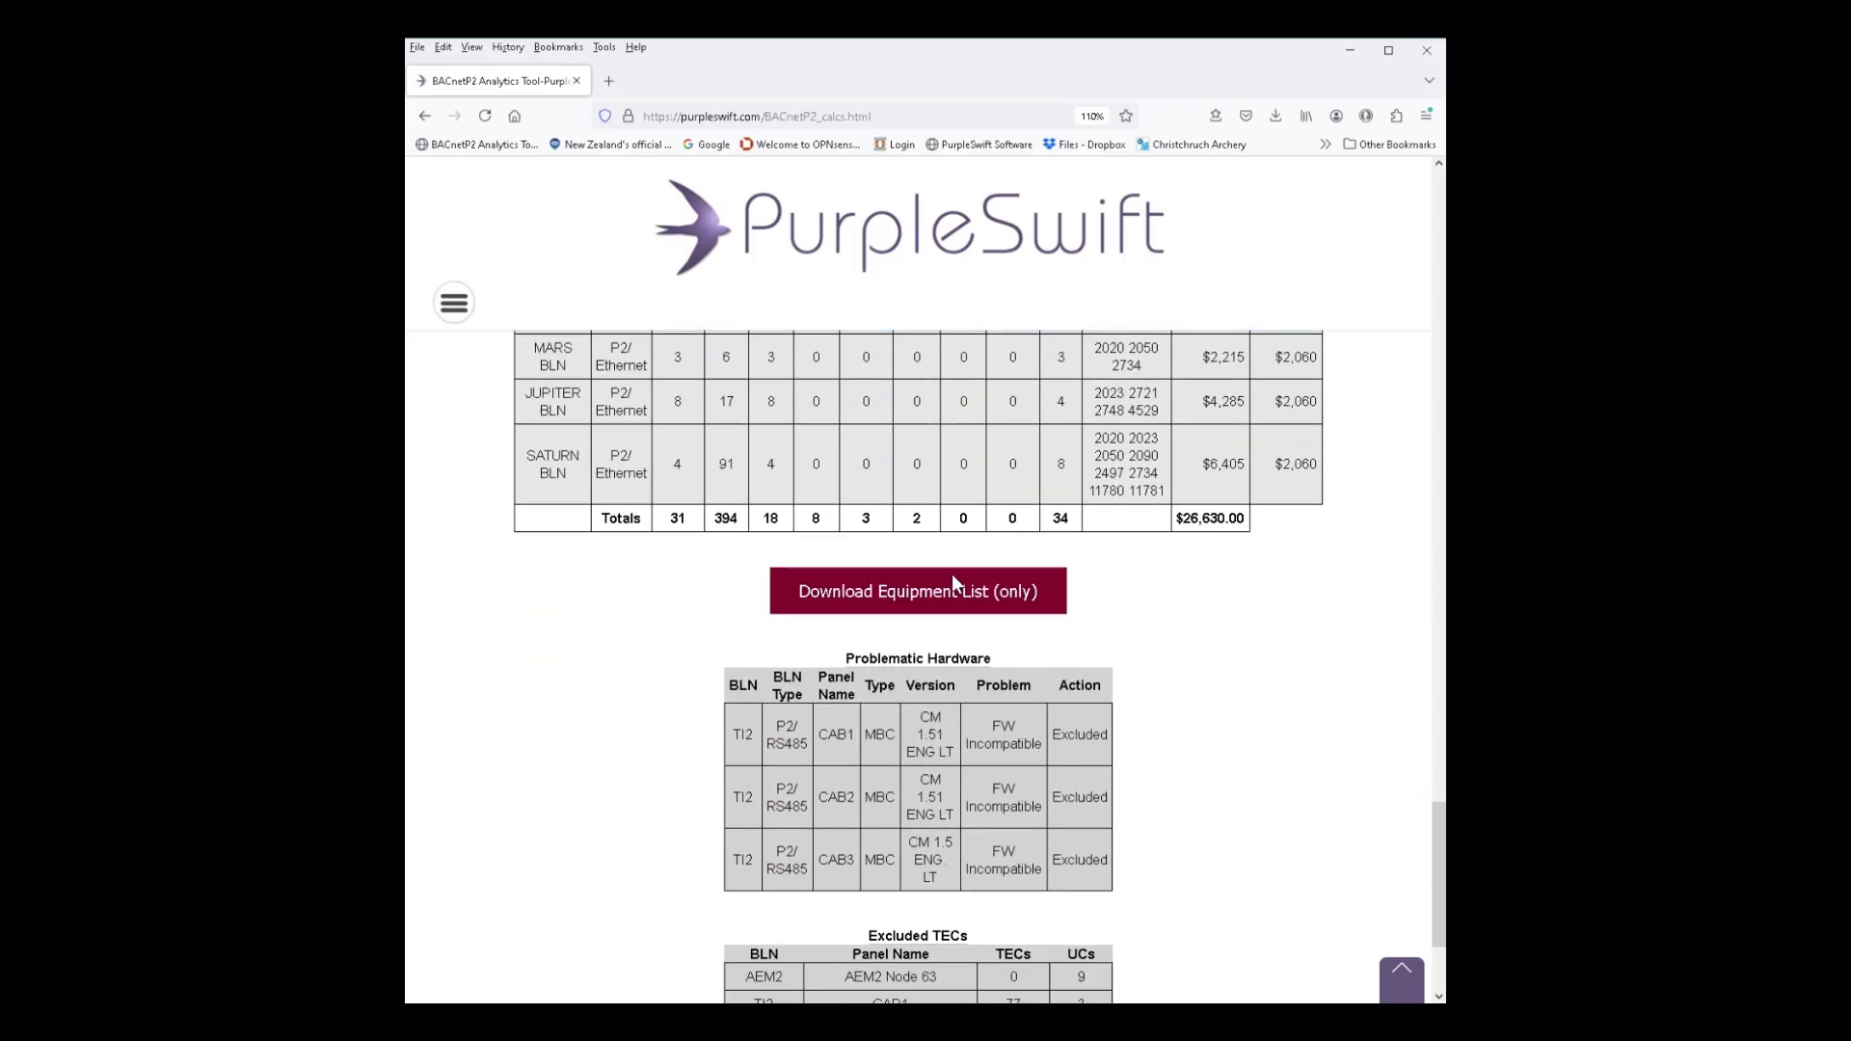
click(902, 593)
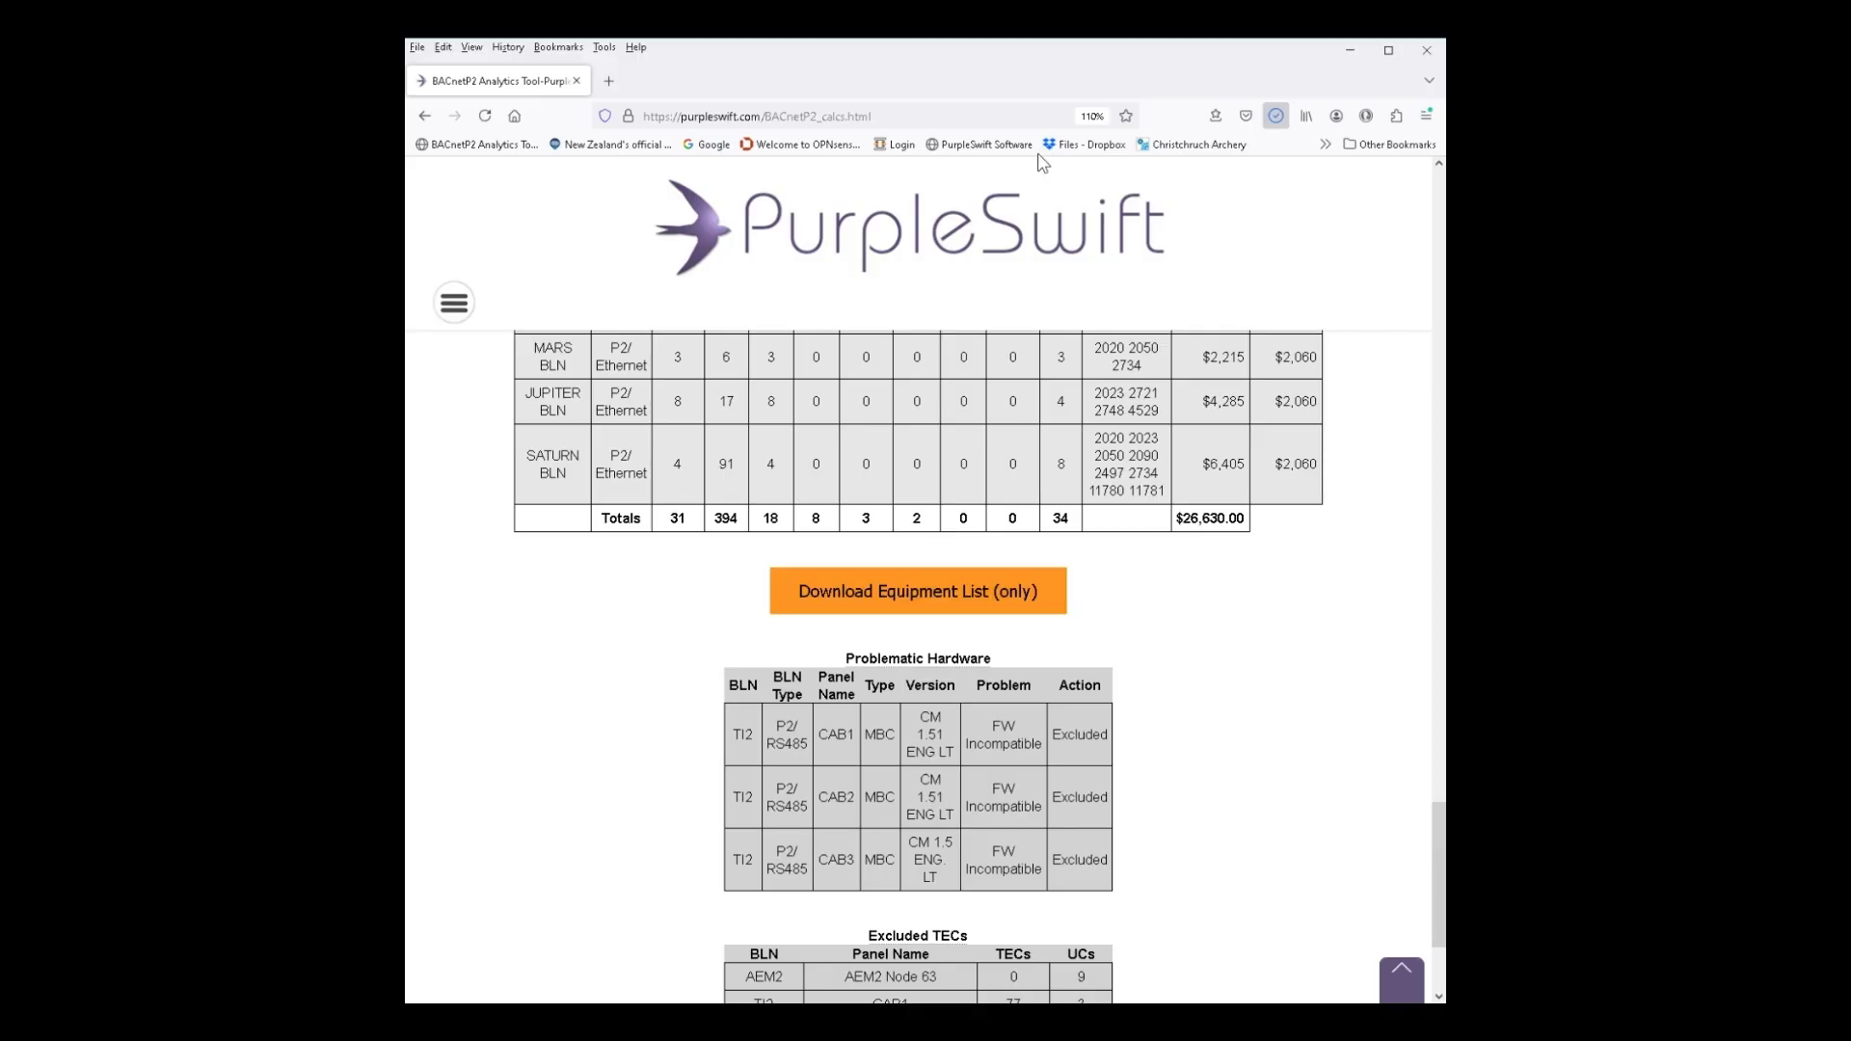